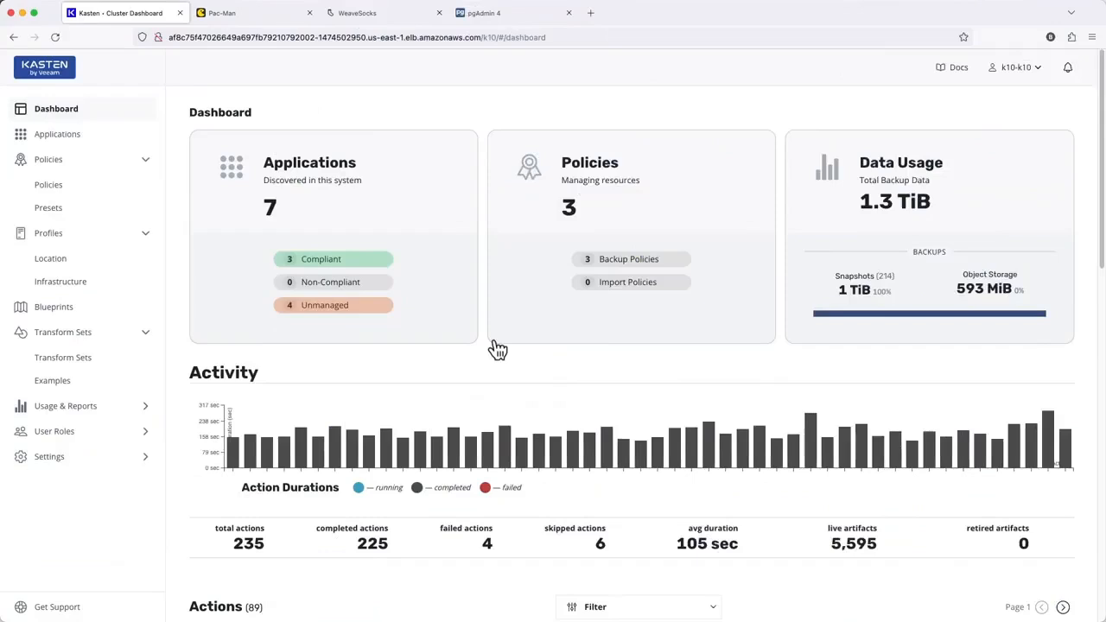
Step: Open the applications list and view the details of app1
click(427, 287)
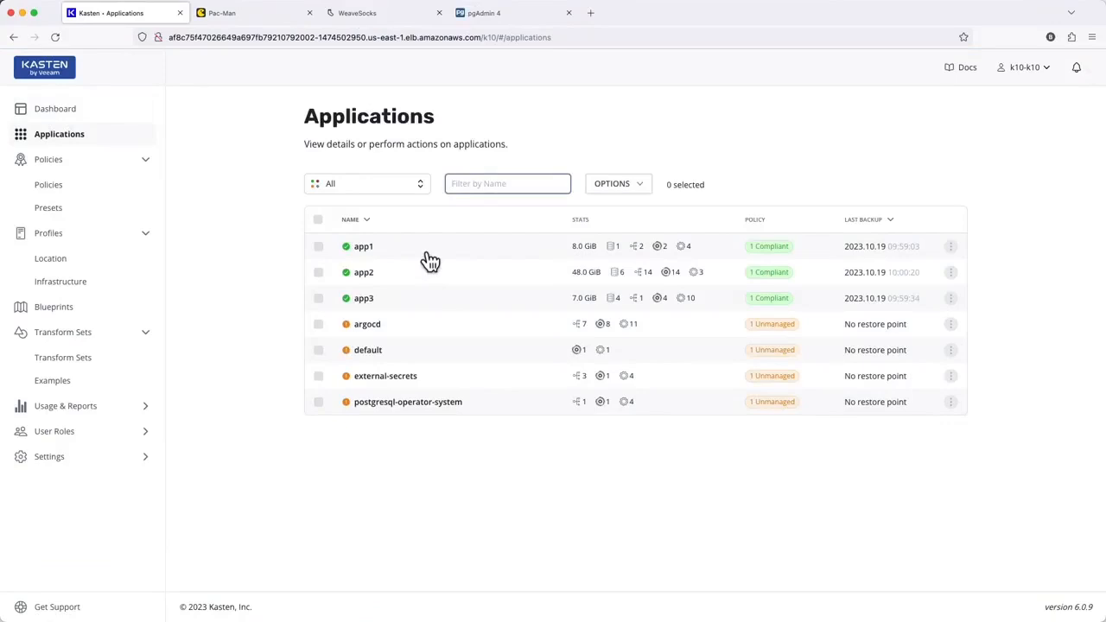
click(424, 252)
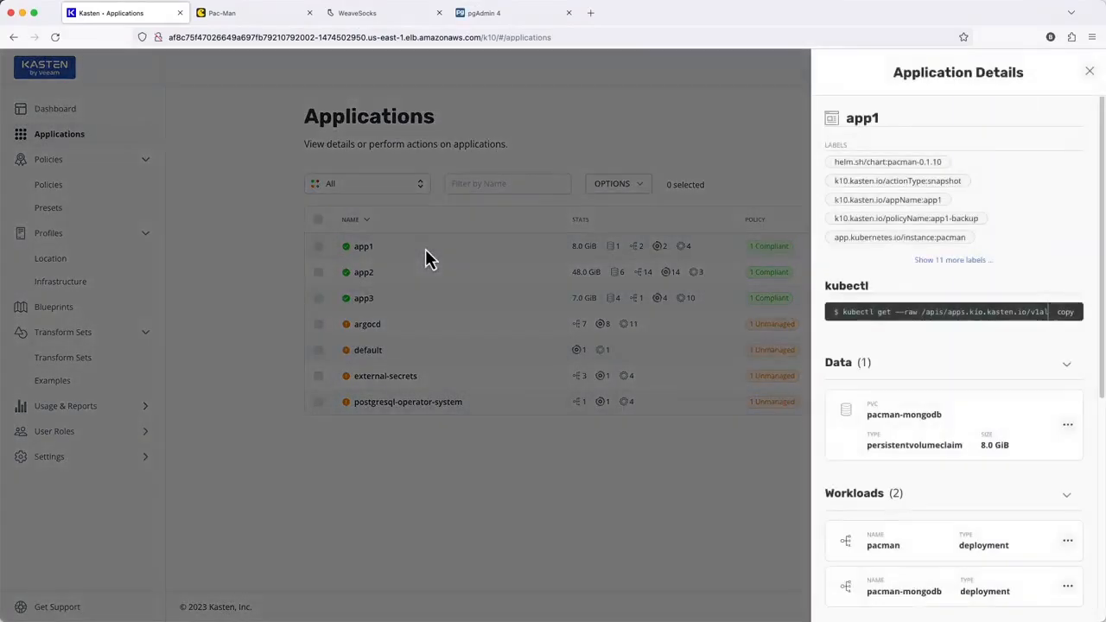
Step: Check the high score table in the Pac-Man game tab, then return to the Kasten tab
click(274, 21)
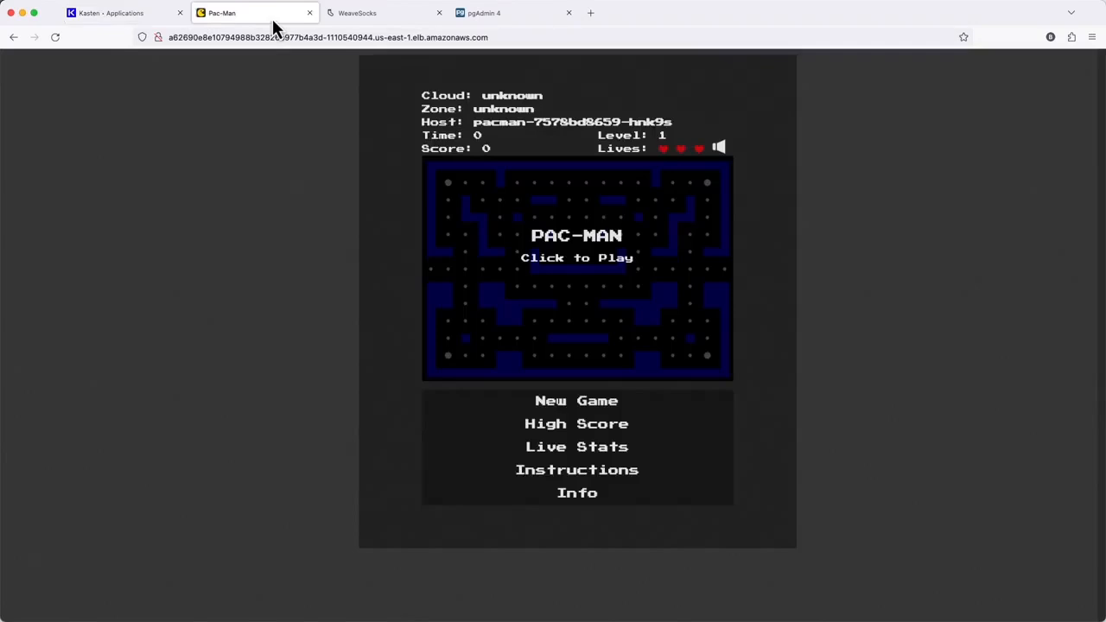
click(554, 425)
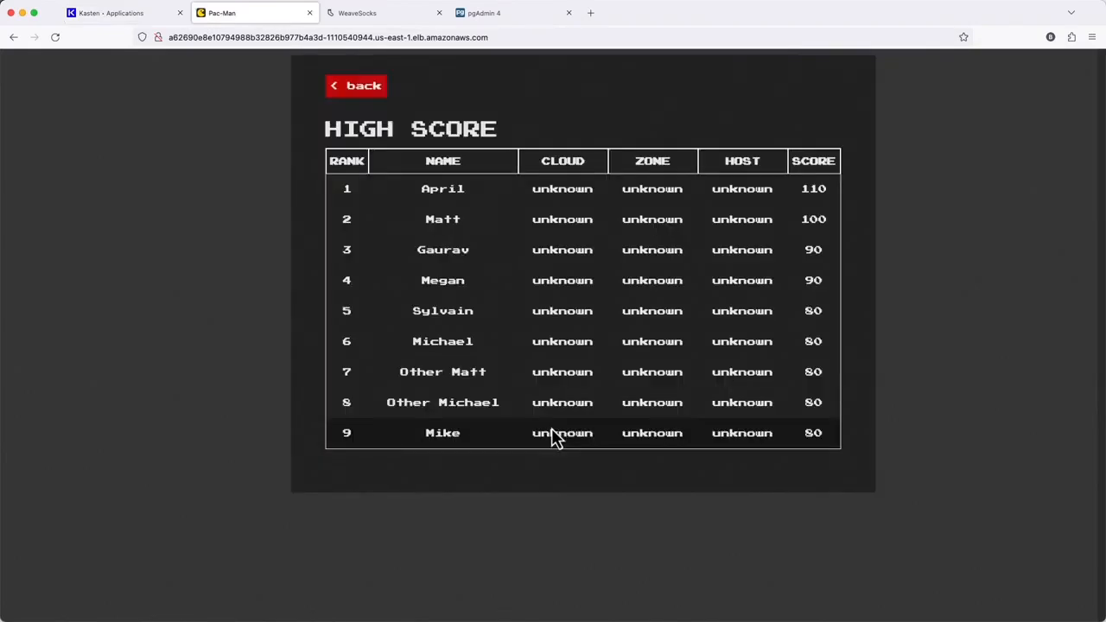
click(132, 19)
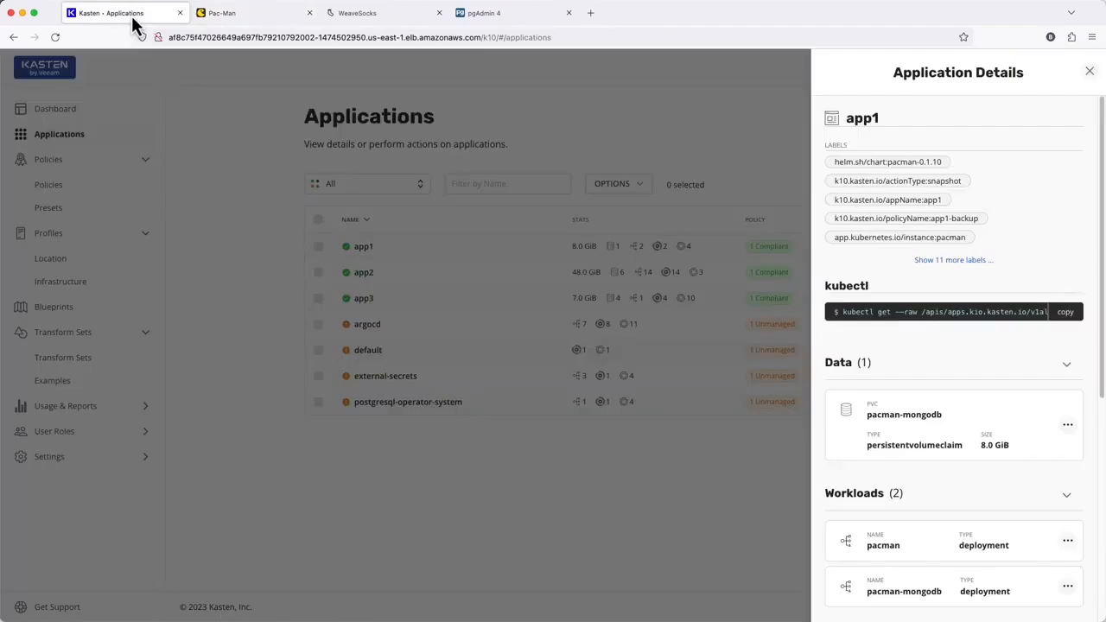
Step: Close app1's details and open the details of app2
click(1092, 73)
click(480, 281)
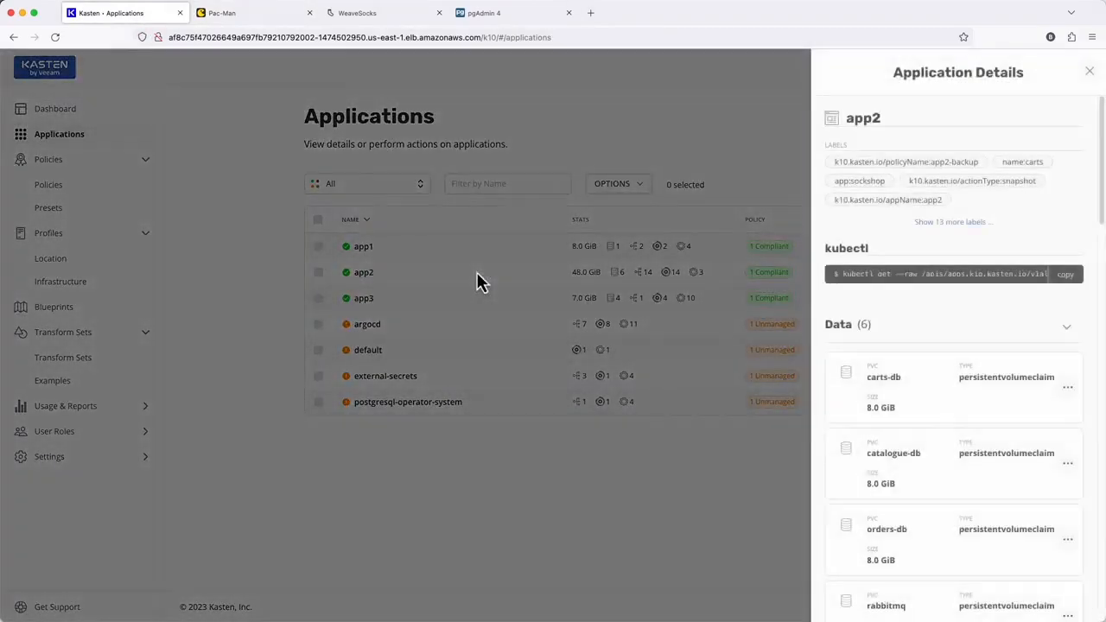
Step: Browse the WeaveSocks catalogue page in its tab, then return to the Kasten tab
click(390, 17)
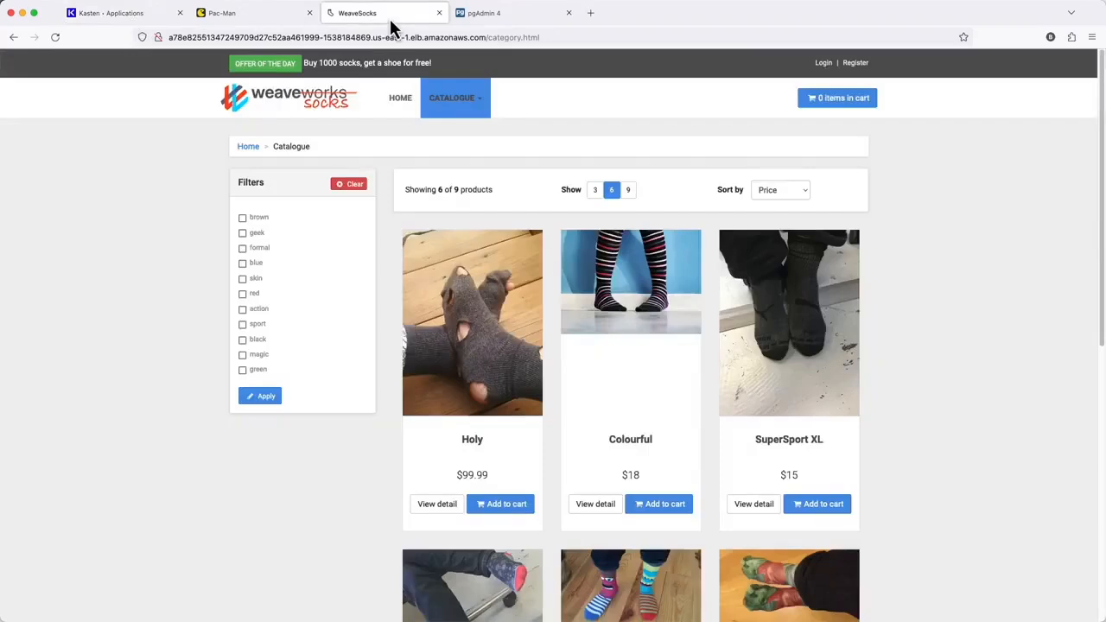
scroll(337, 246, down, 5)
scroll(339, 242, up, 5)
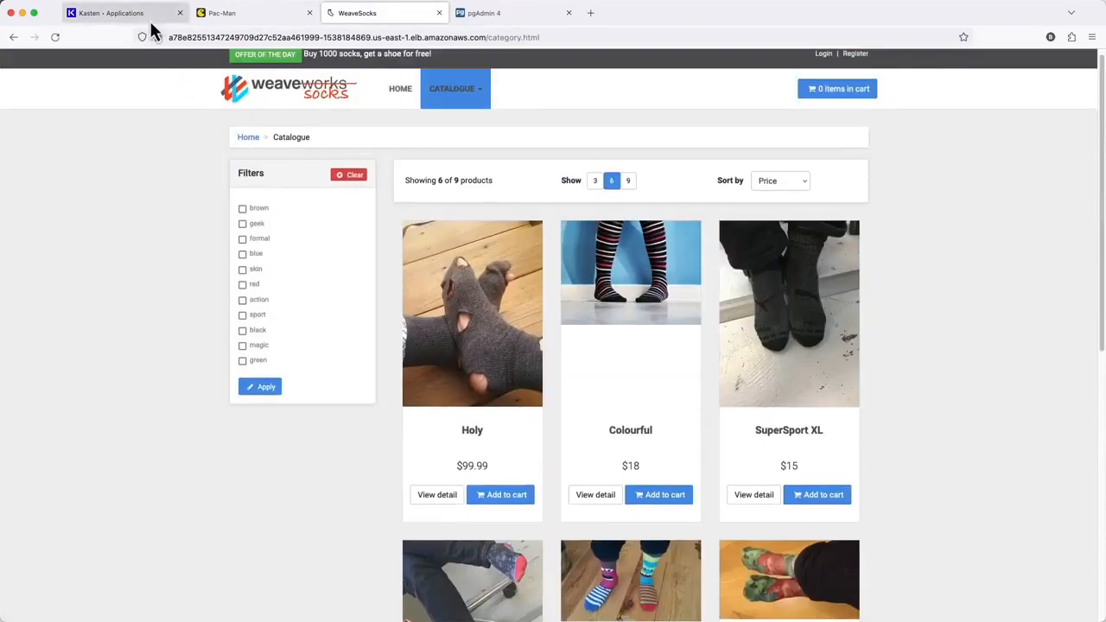
click(149, 18)
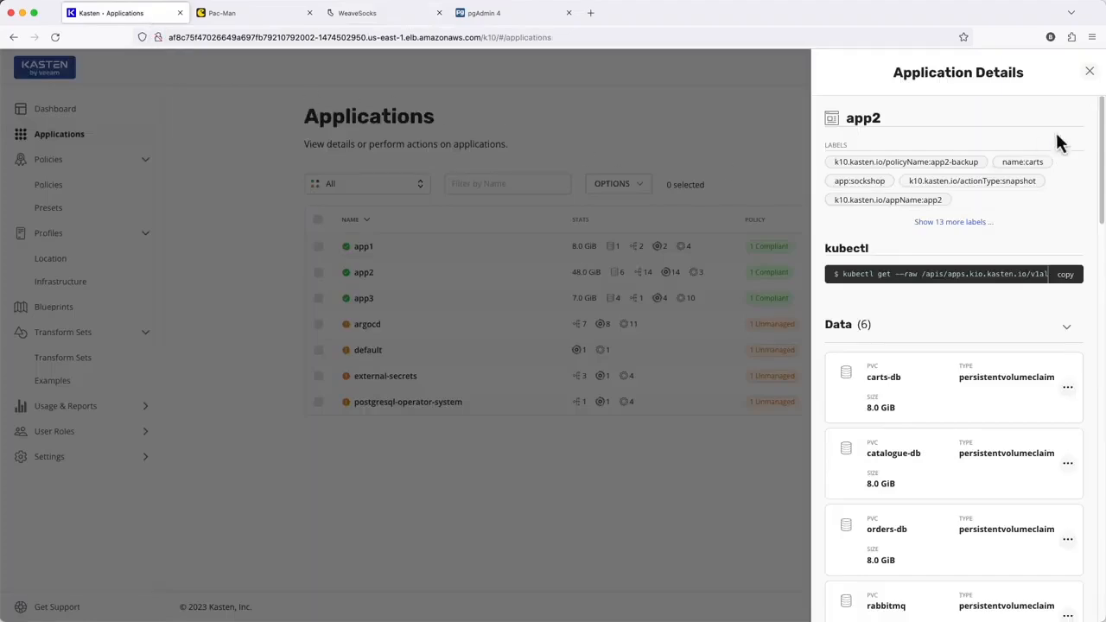
Step: Close app2's details and open the details of app3
click(1089, 71)
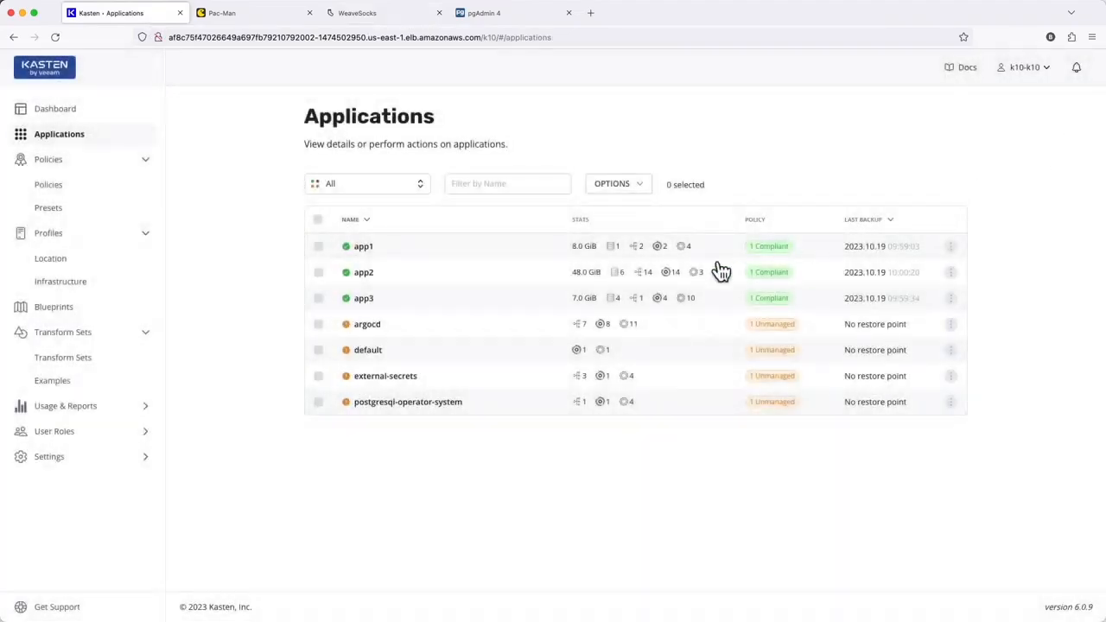
click(476, 298)
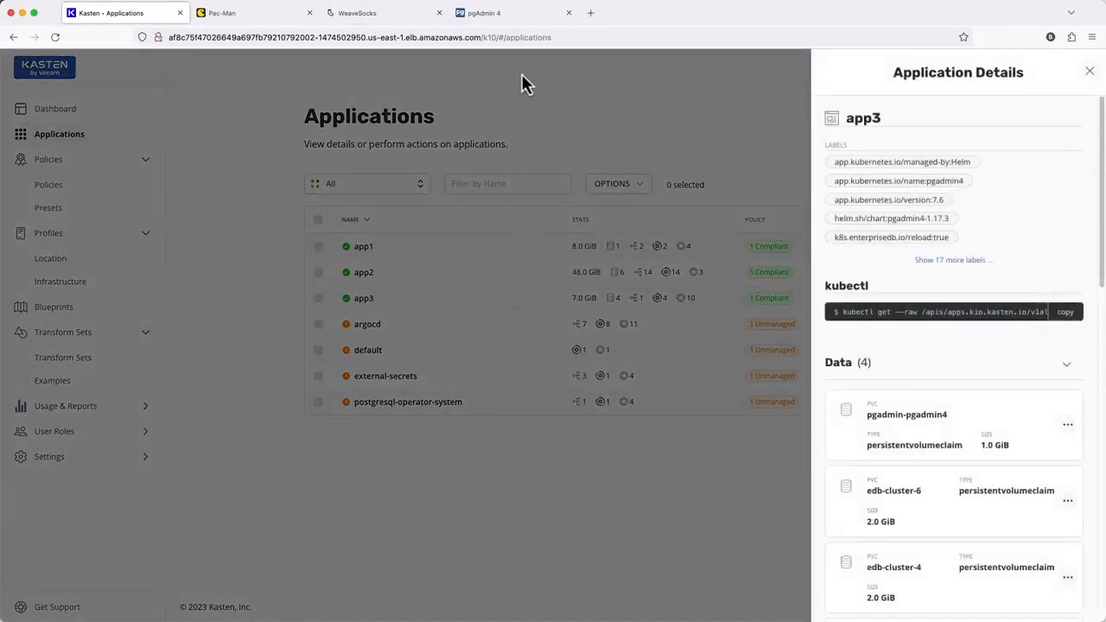
Step: Look at the app3-transactions database in the pgAdmin tab, return to Kasten and close app3's details
click(526, 16)
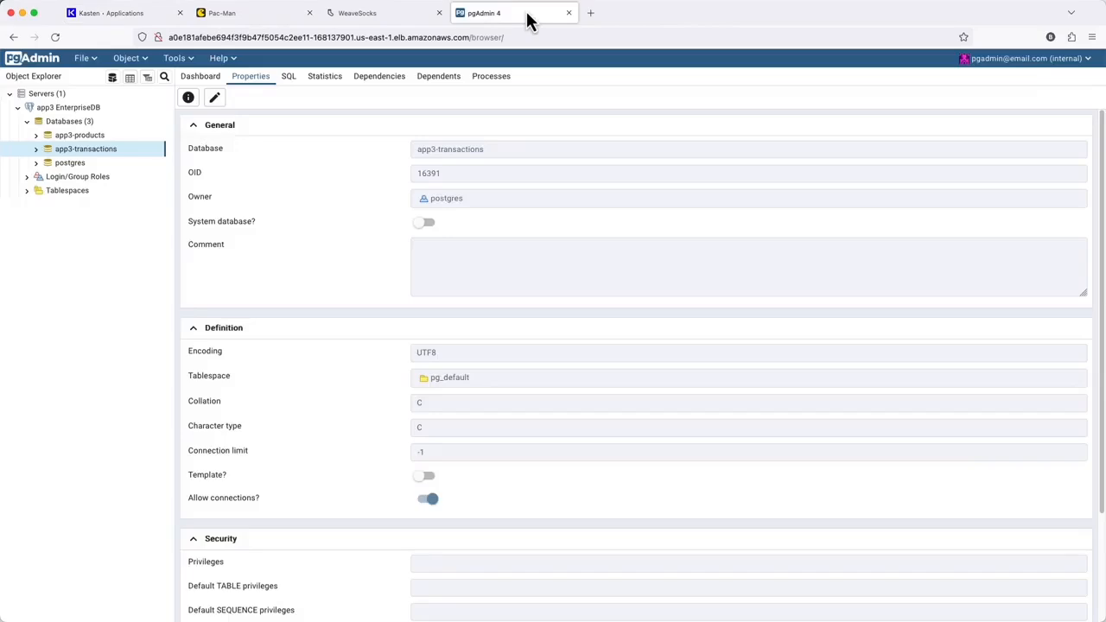
click(145, 16)
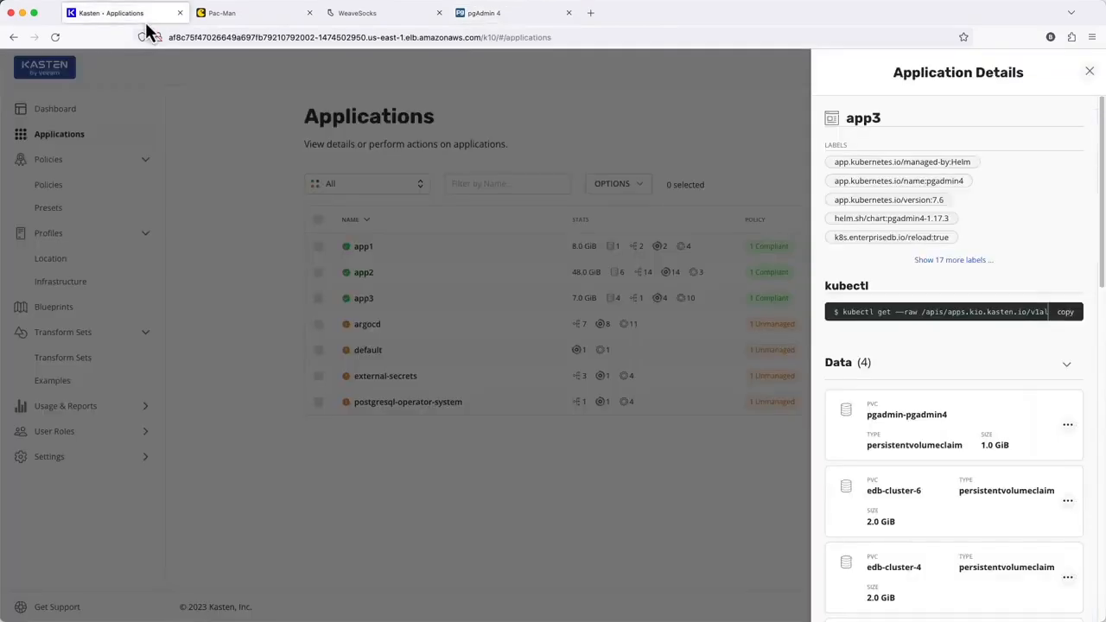
click(1090, 72)
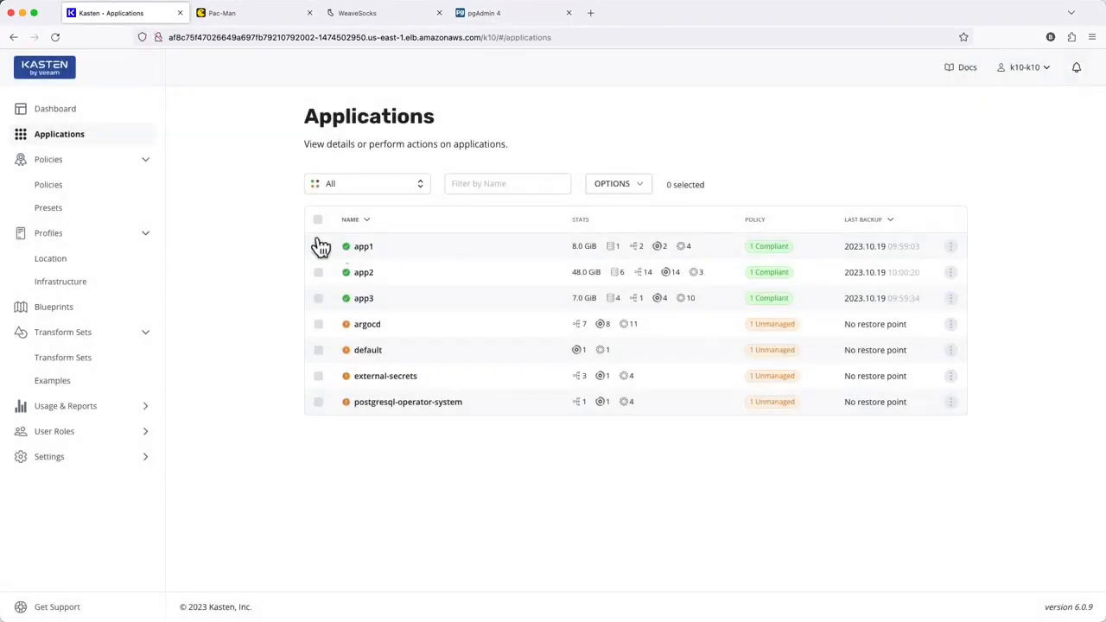
Step: Review the backup policies for app1, app2 and app3 on the Policies page
click(118, 193)
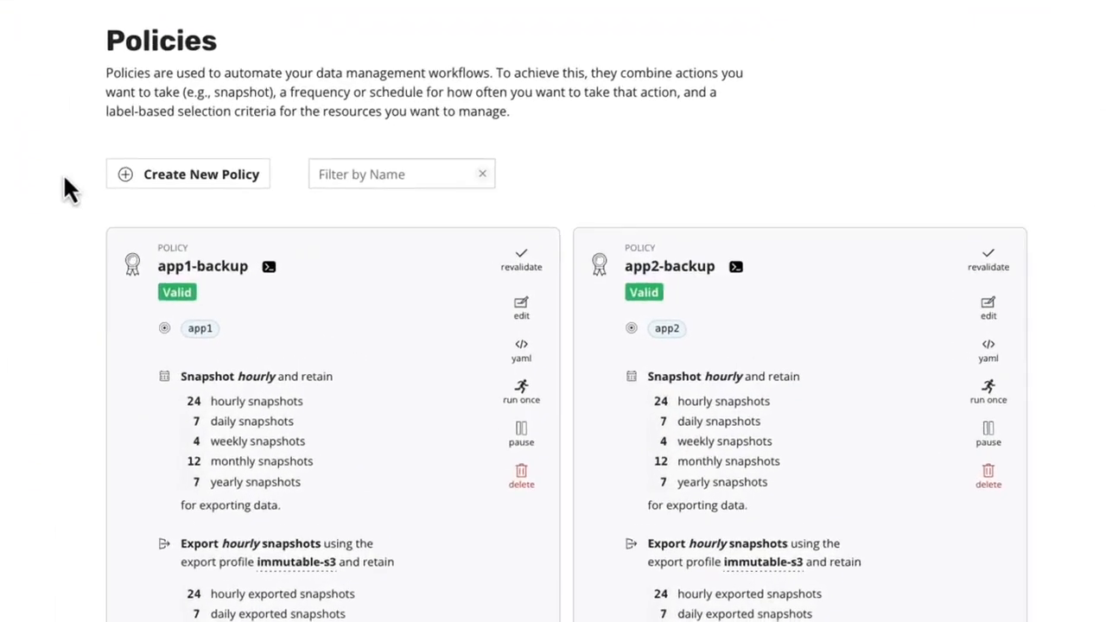
scroll(64, 179, down, 5)
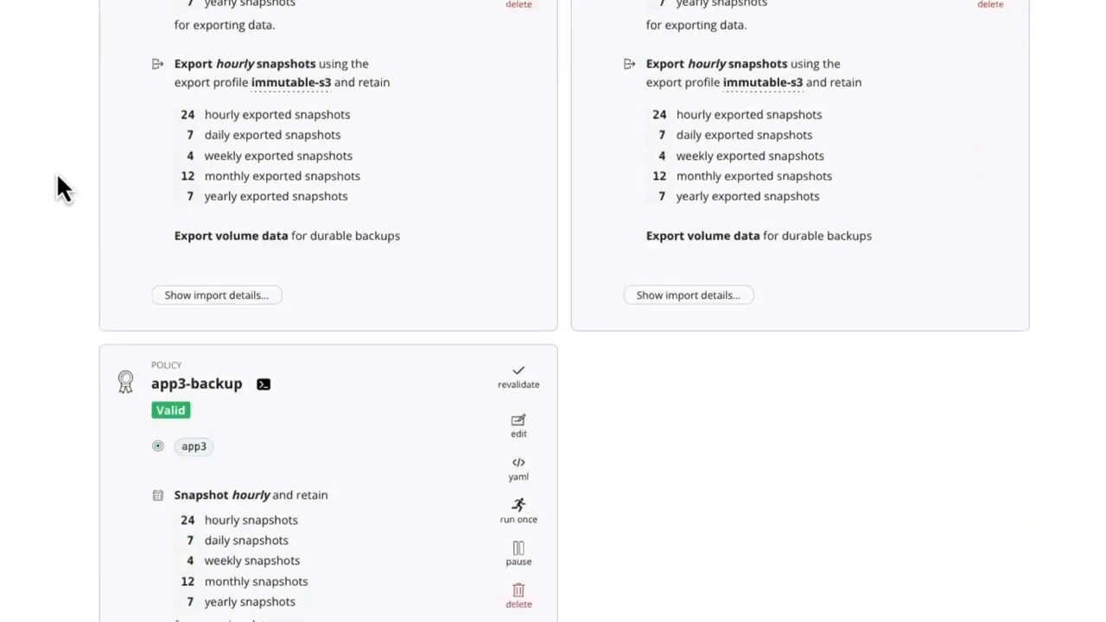
scroll(61, 188, down, 2)
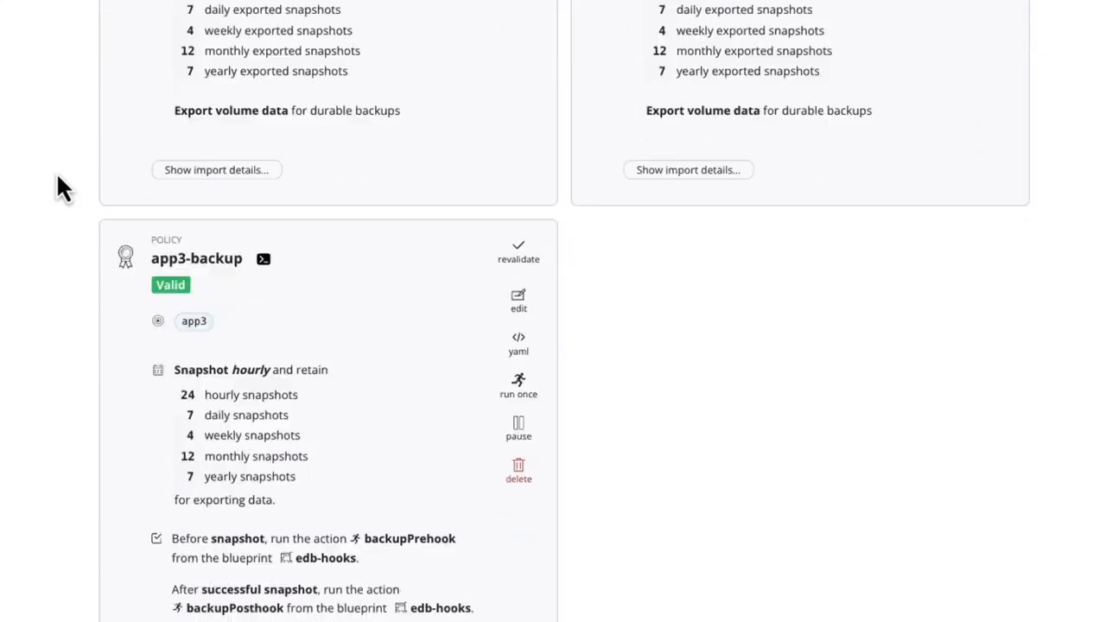
scroll(59, 183, up, 7)
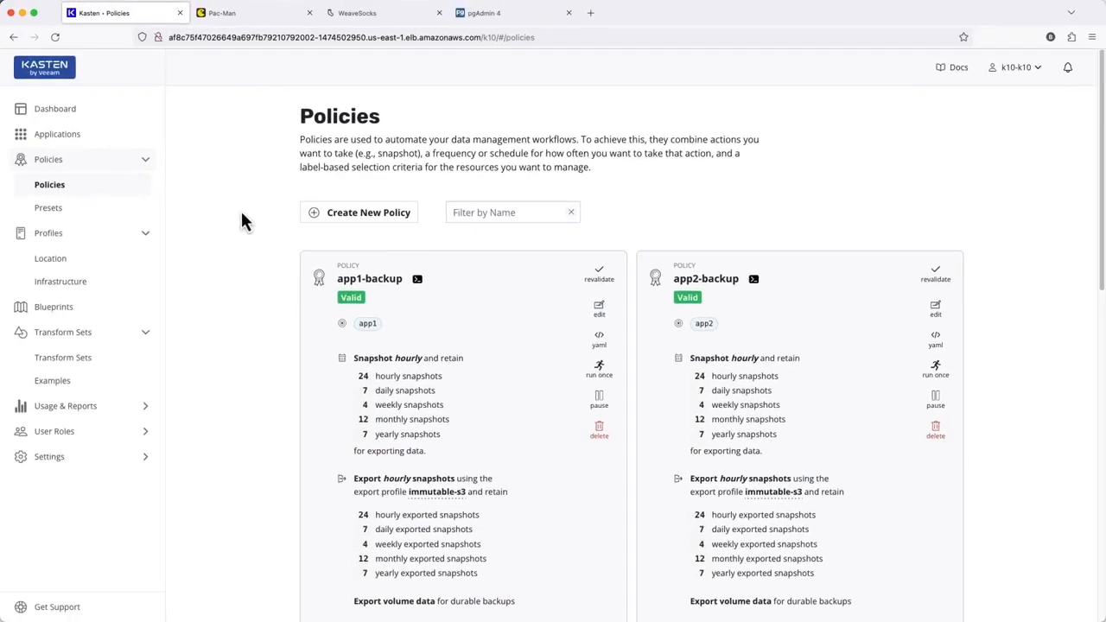
Step: Start restoring app1 and pick the exported instance of the Today 6:57am restore point
click(81, 145)
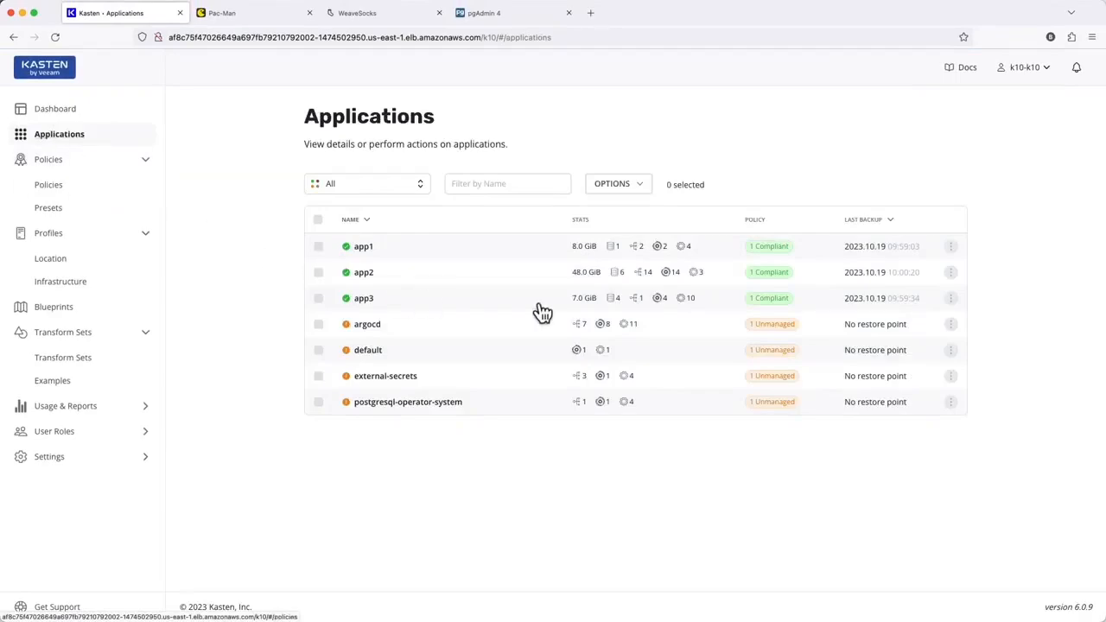
click(956, 250)
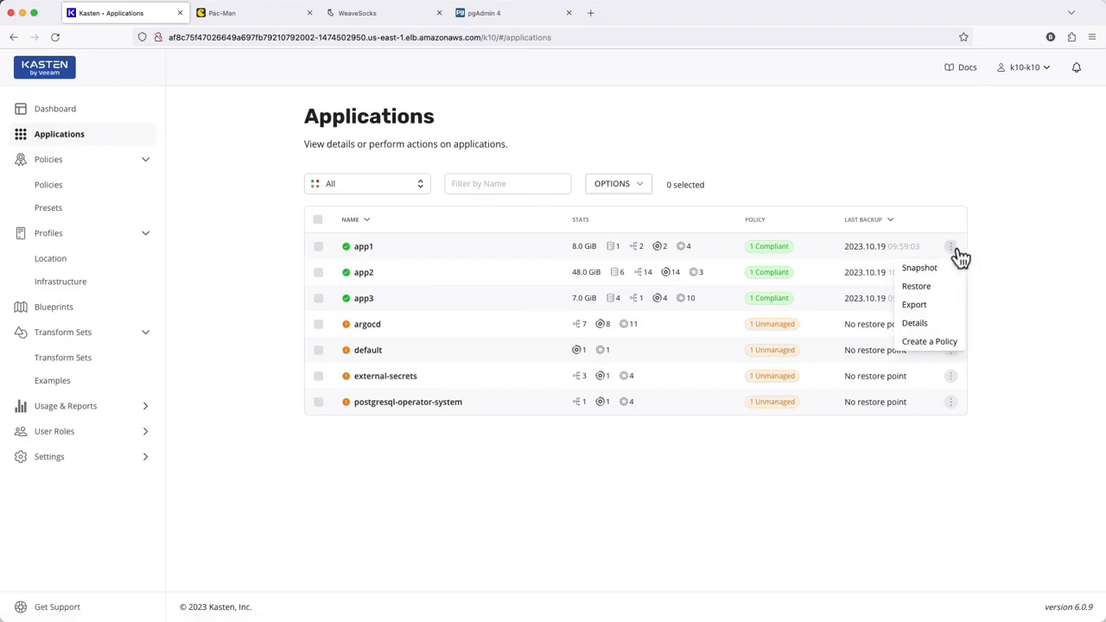
click(936, 287)
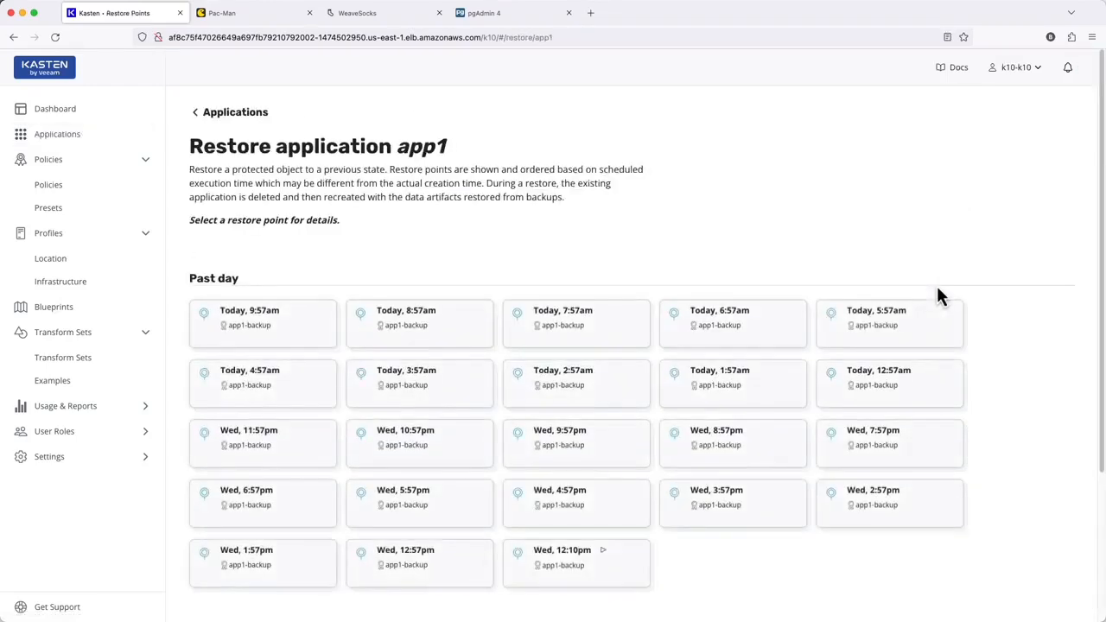
click(679, 338)
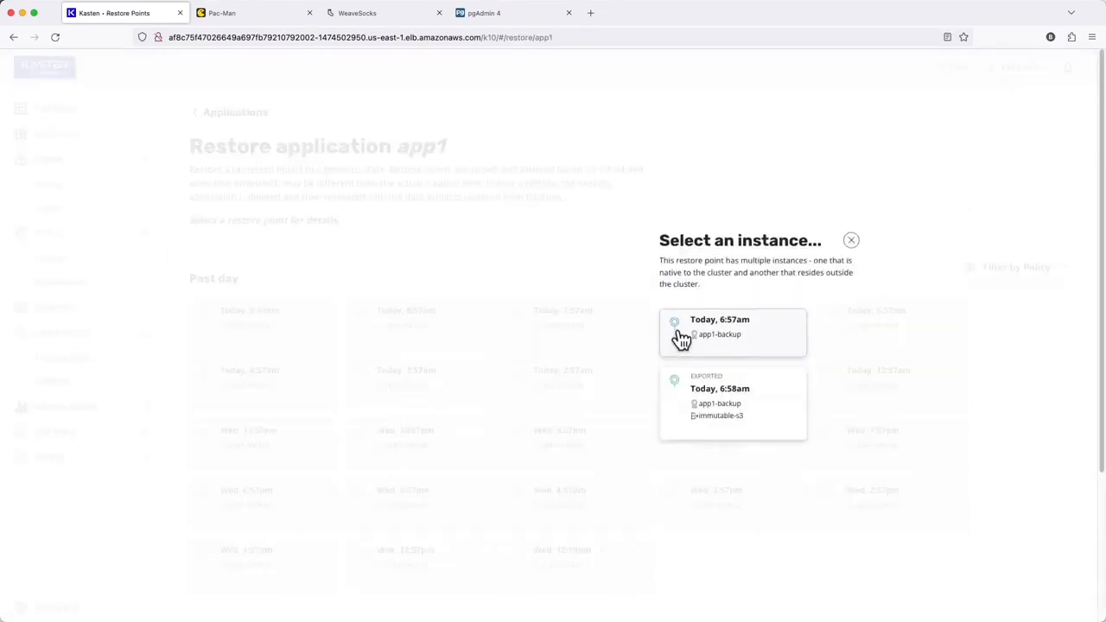
click(675, 407)
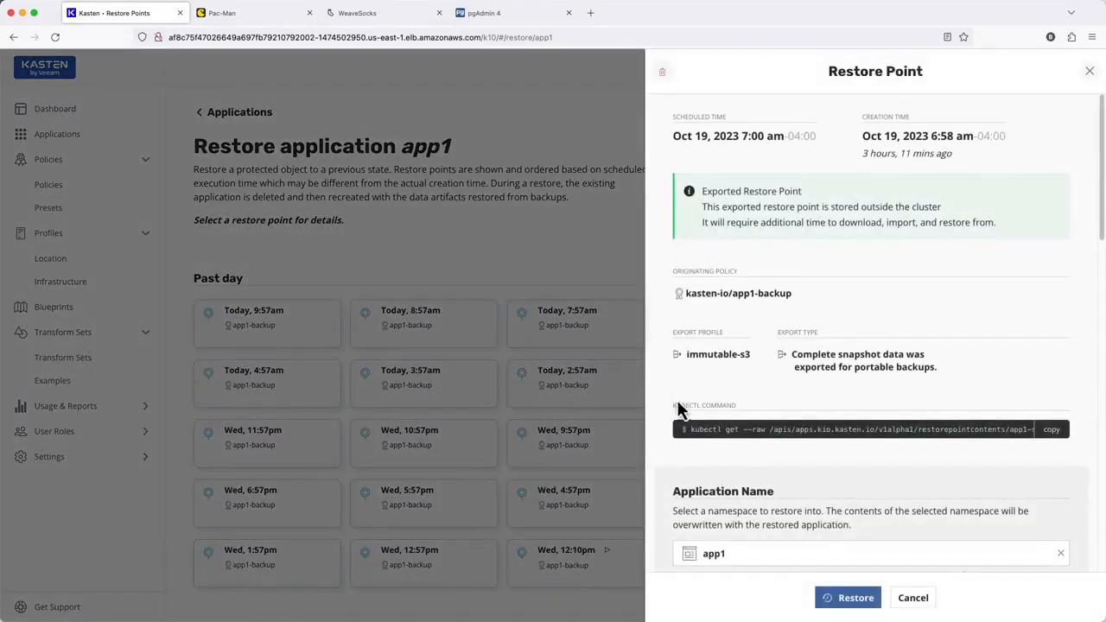
Step: Review the restore point's target namespace app1 and its optional restore settings
drag(1101, 217, 1096, 290)
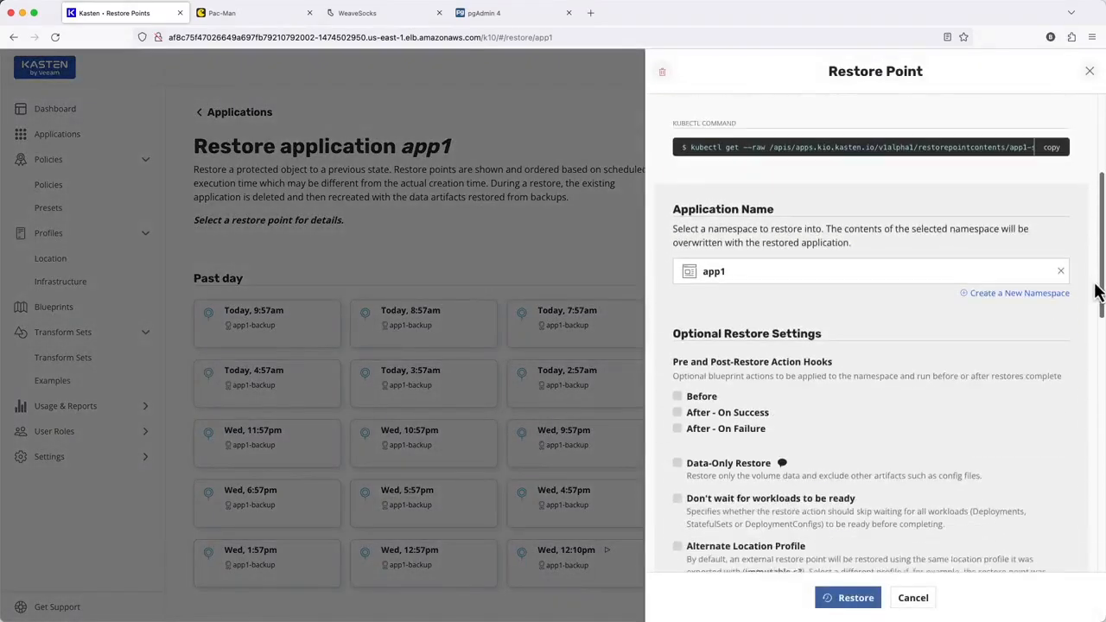
click(957, 257)
click(960, 259)
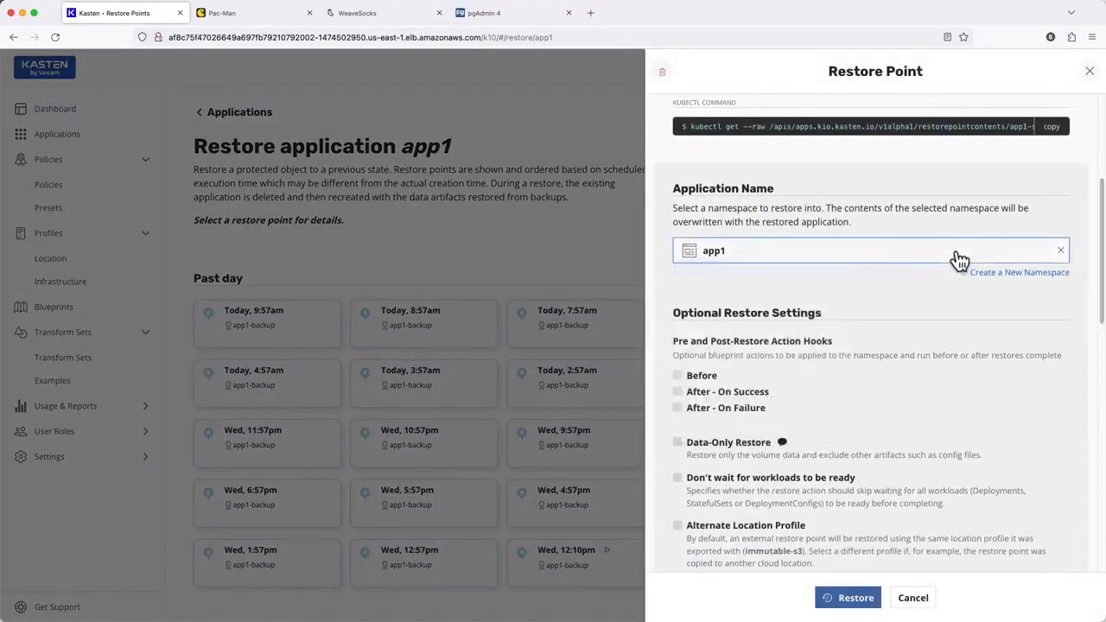
drag(1098, 251, 1096, 289)
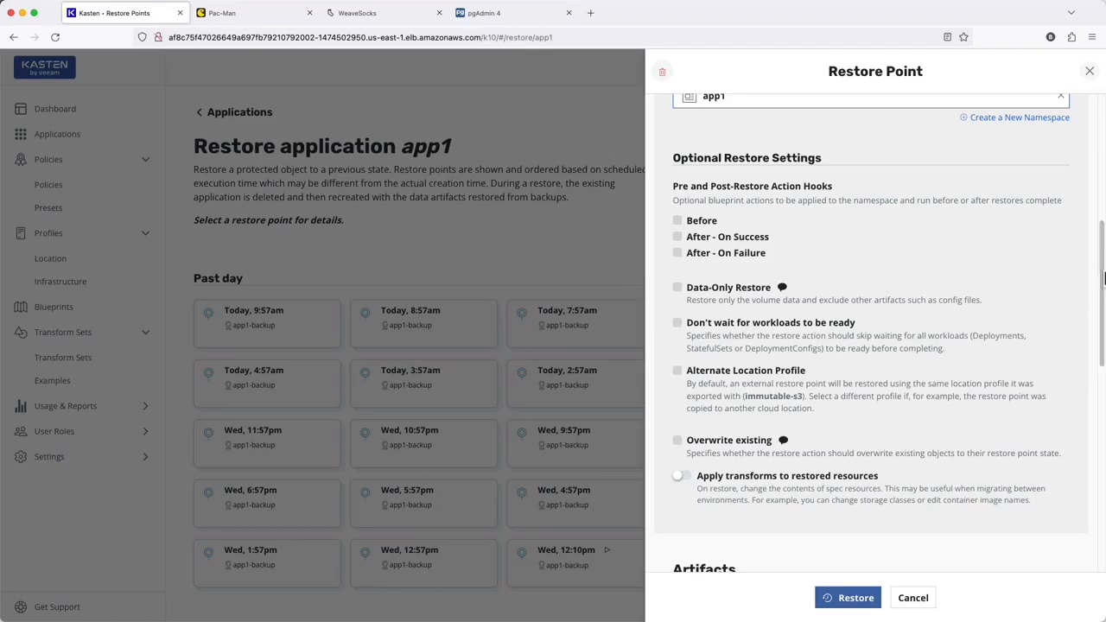
drag(1095, 289, 1098, 437)
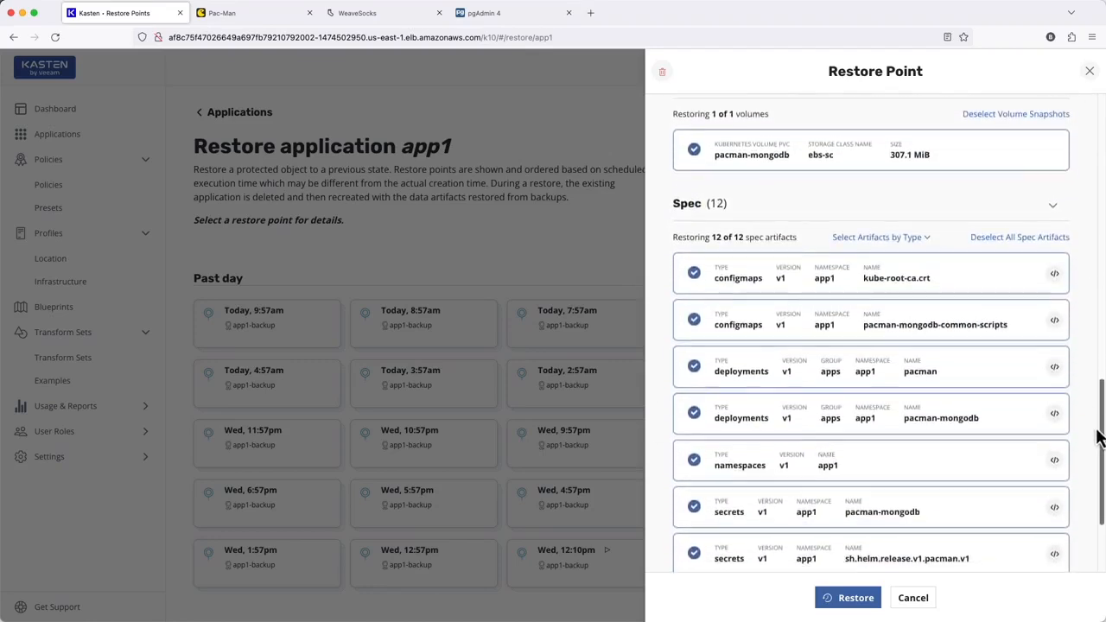
Step: Restore app1 into its namespace with all 12 spec artifacts selected, confirming the restore
click(910, 333)
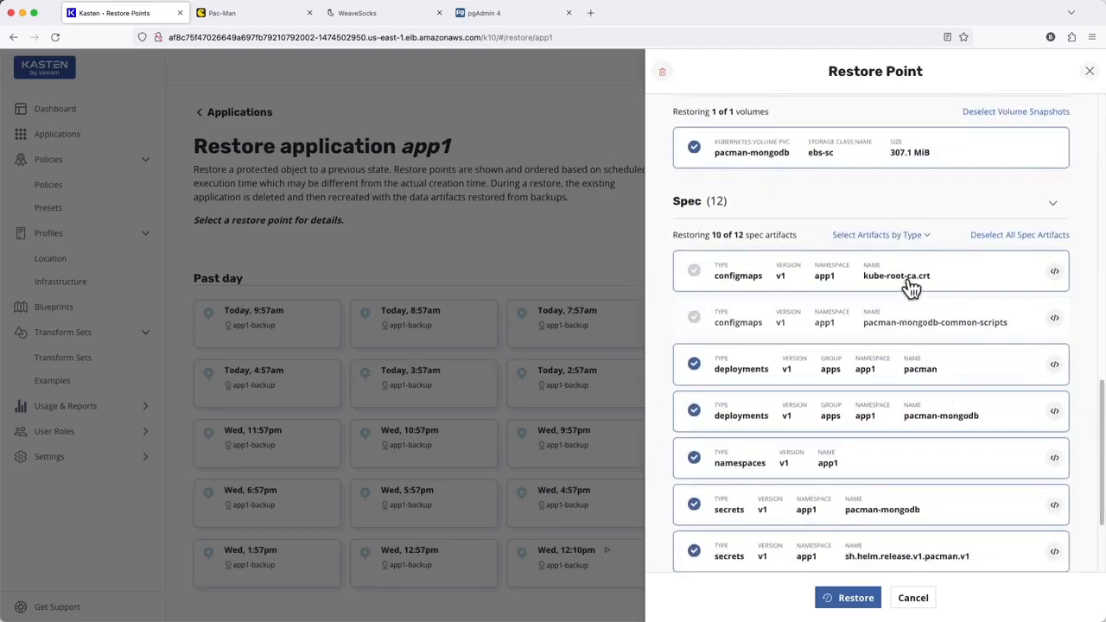
click(912, 318)
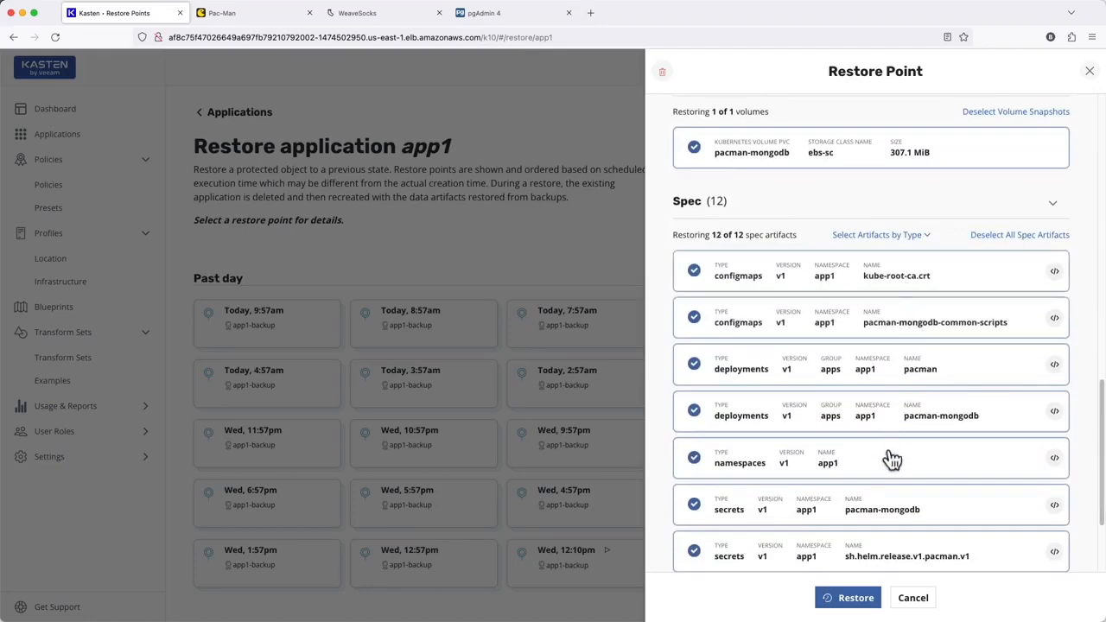
click(851, 601)
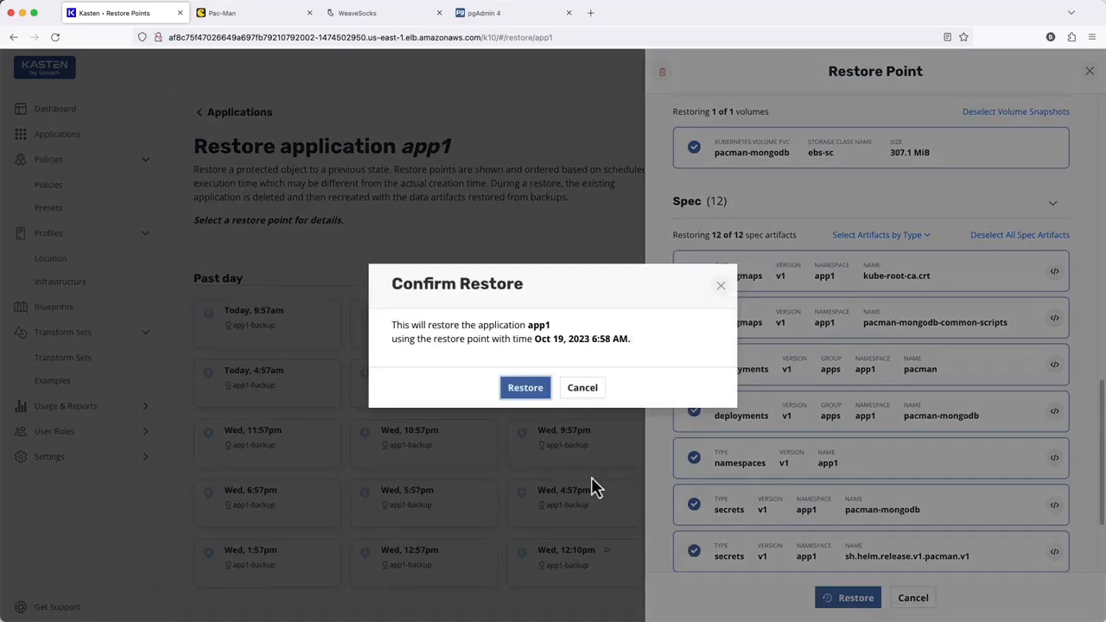
click(538, 394)
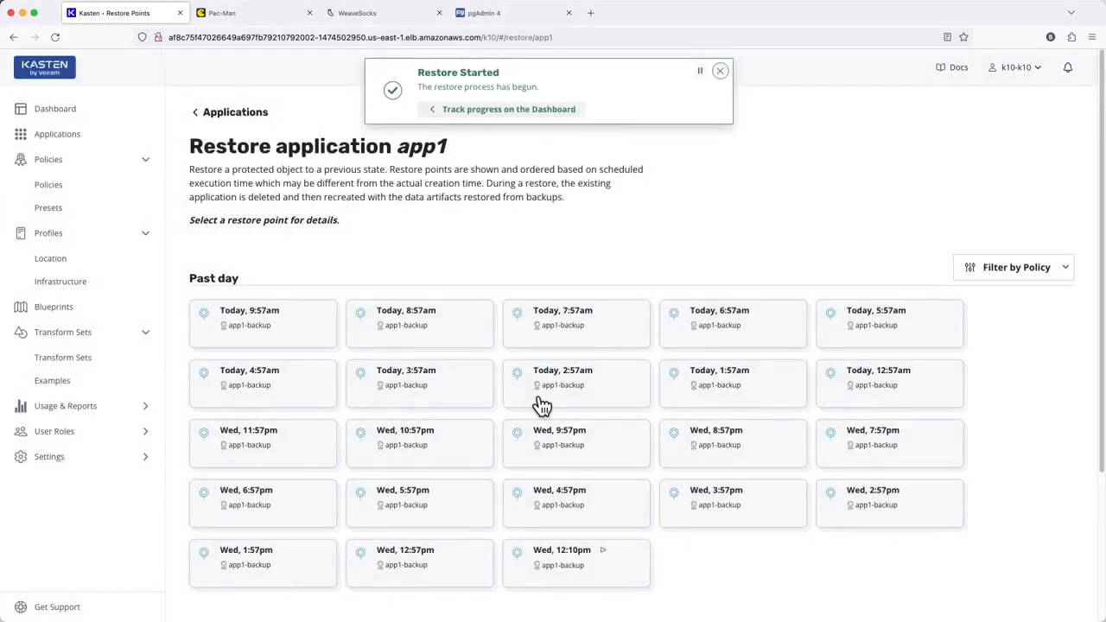
Step: Open the running Restore action on the dashboard and view its action YAML
click(121, 112)
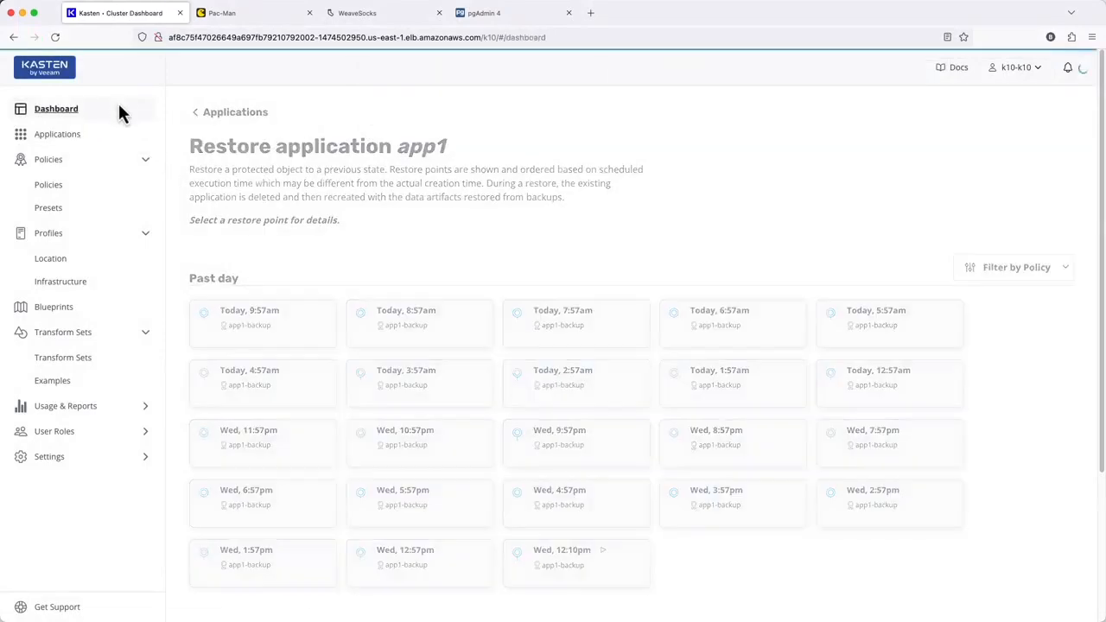
scroll(525, 384, down, 2)
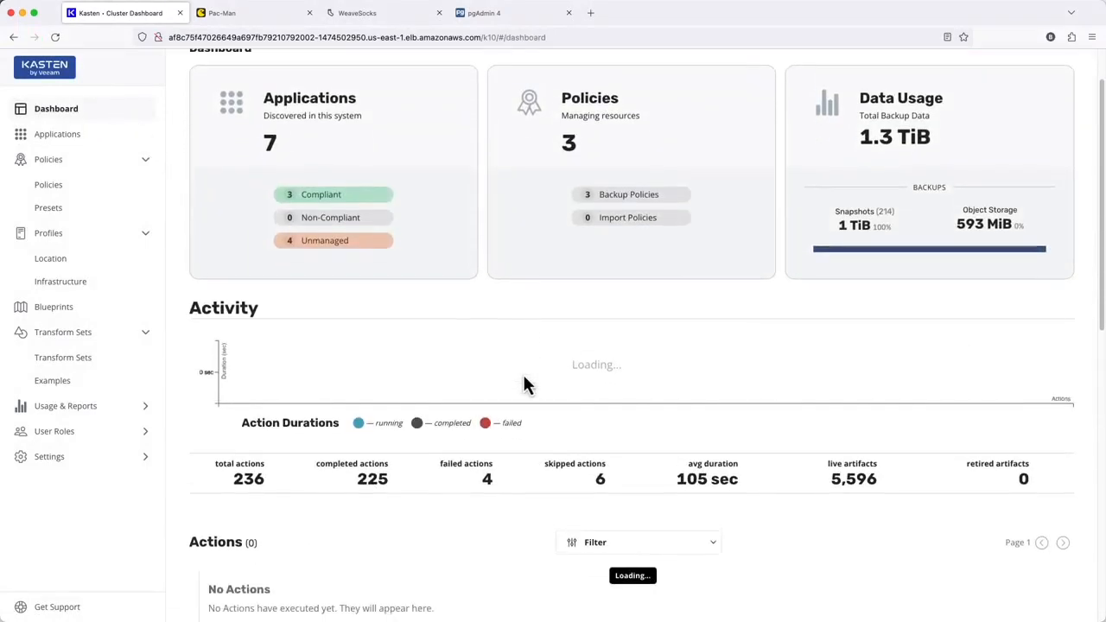
scroll(526, 385, down, 1)
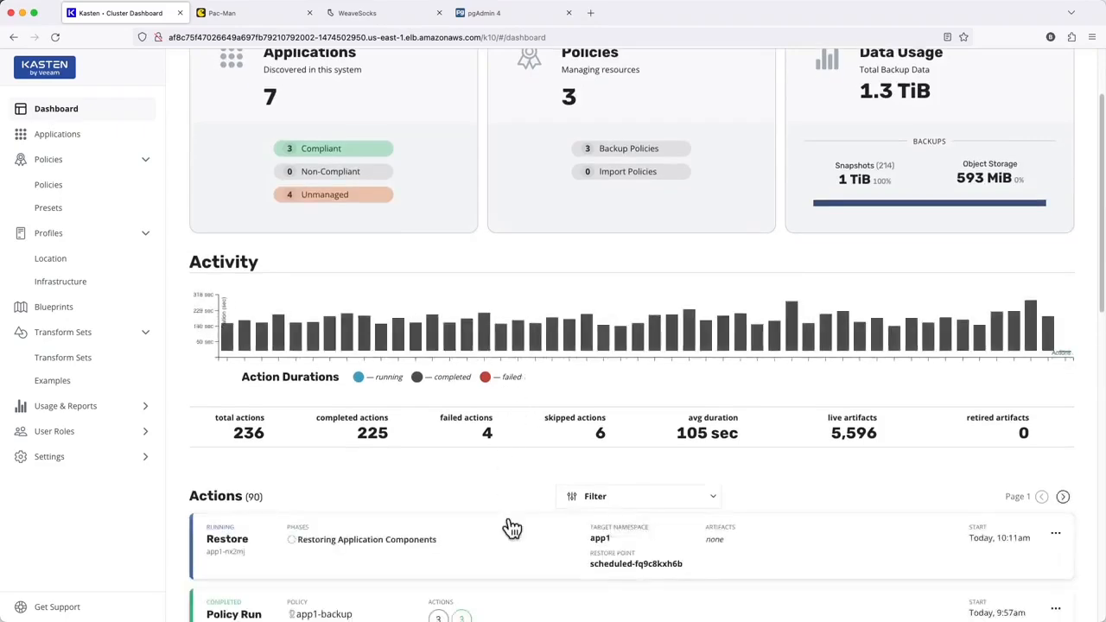
click(508, 526)
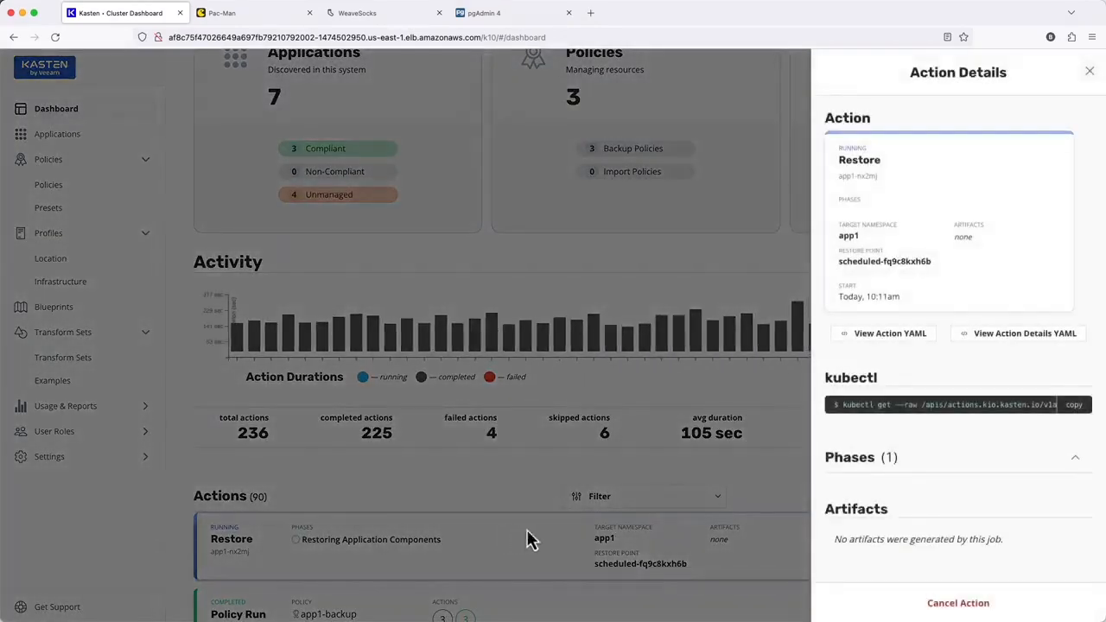
click(890, 345)
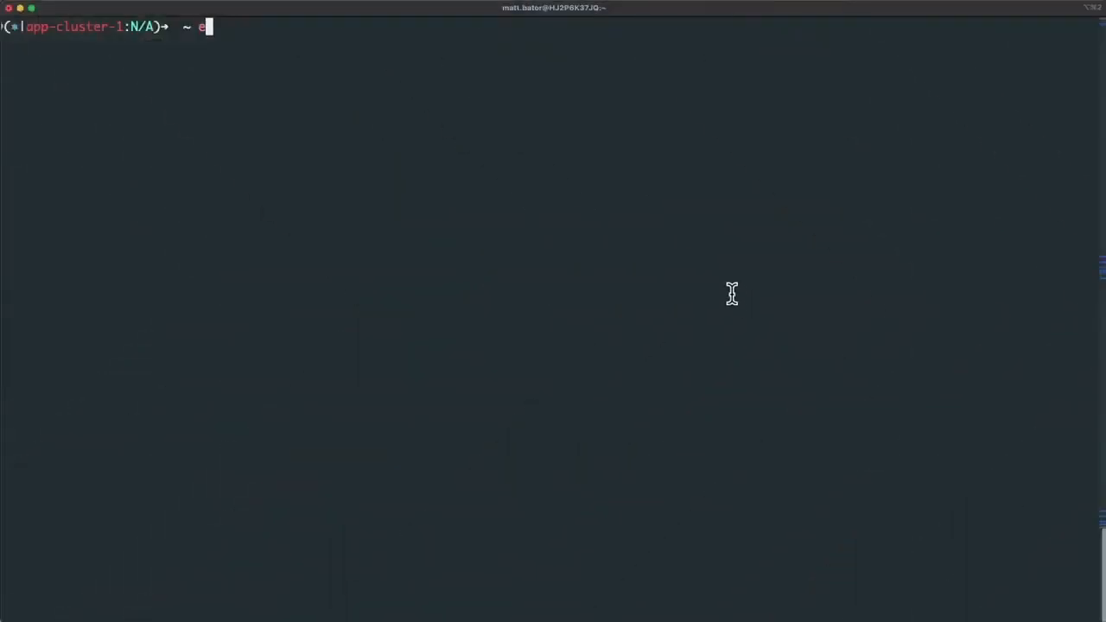
Step: Switch to the terminal and rerun the export command setting MONGODB_ROOT_PASSWORD from the pacman-mongodb secret in namespace app1
text(xport M)
key(Up)
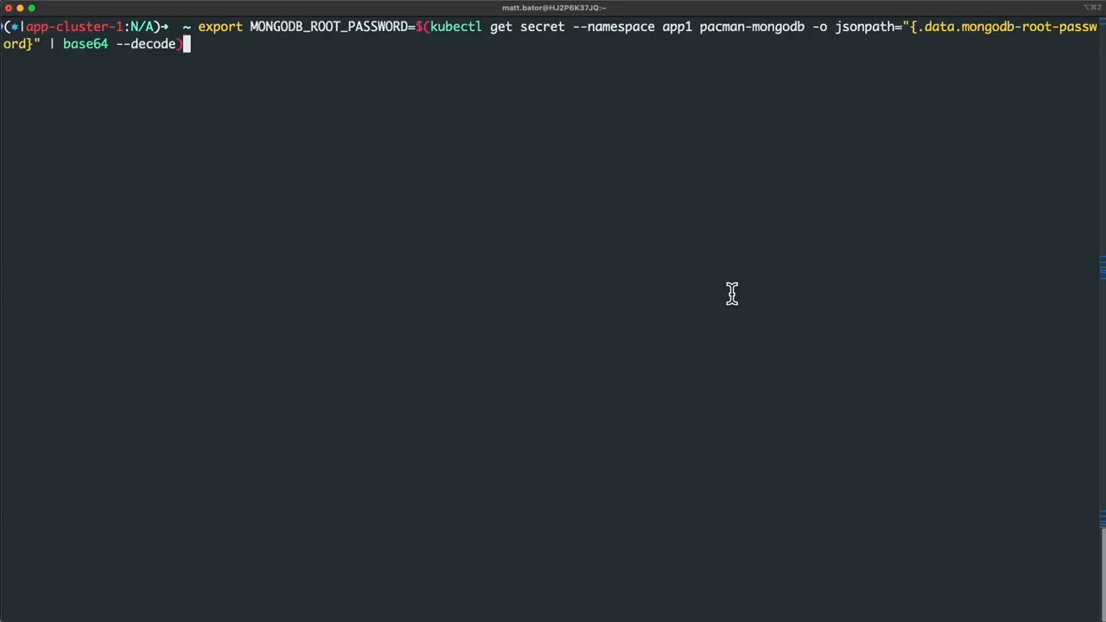
key(Return)
Step: Begin entering a kubectl exec command
text(kubectl exec )
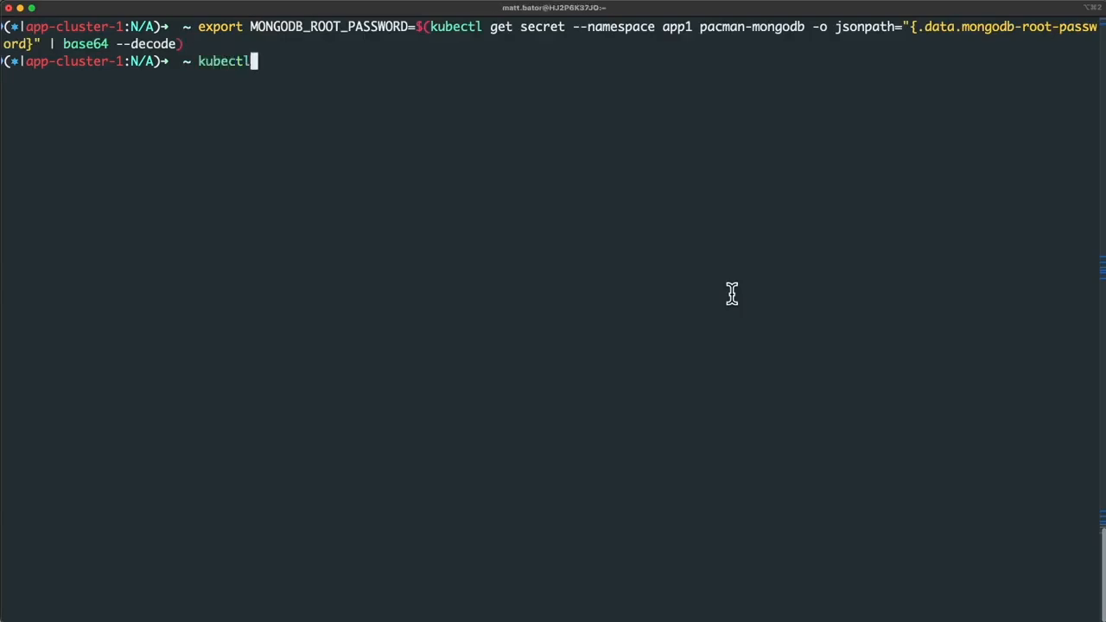
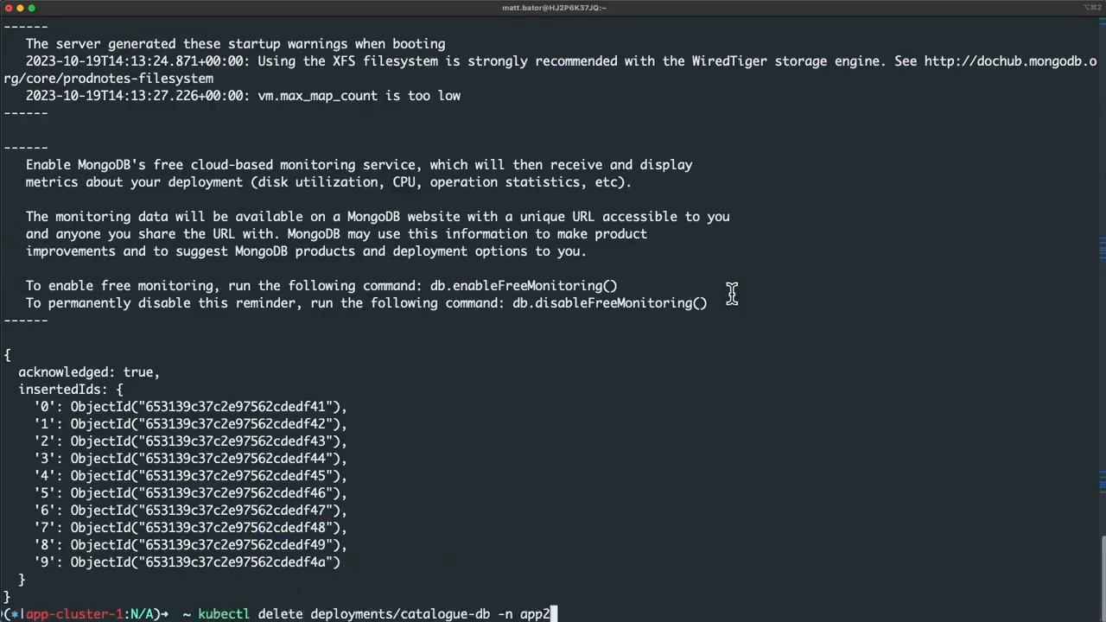
Step: Delete the catalogue-db deployment in namespace app2 and the app3 namespace with kubectl
key(Return)
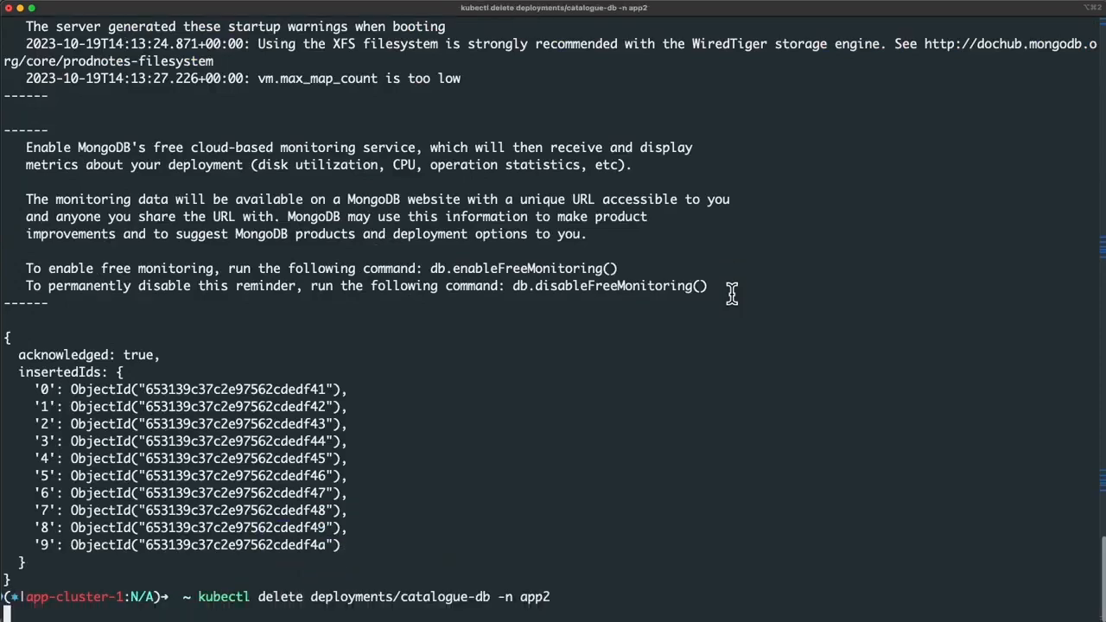
text(kubectl delete n)
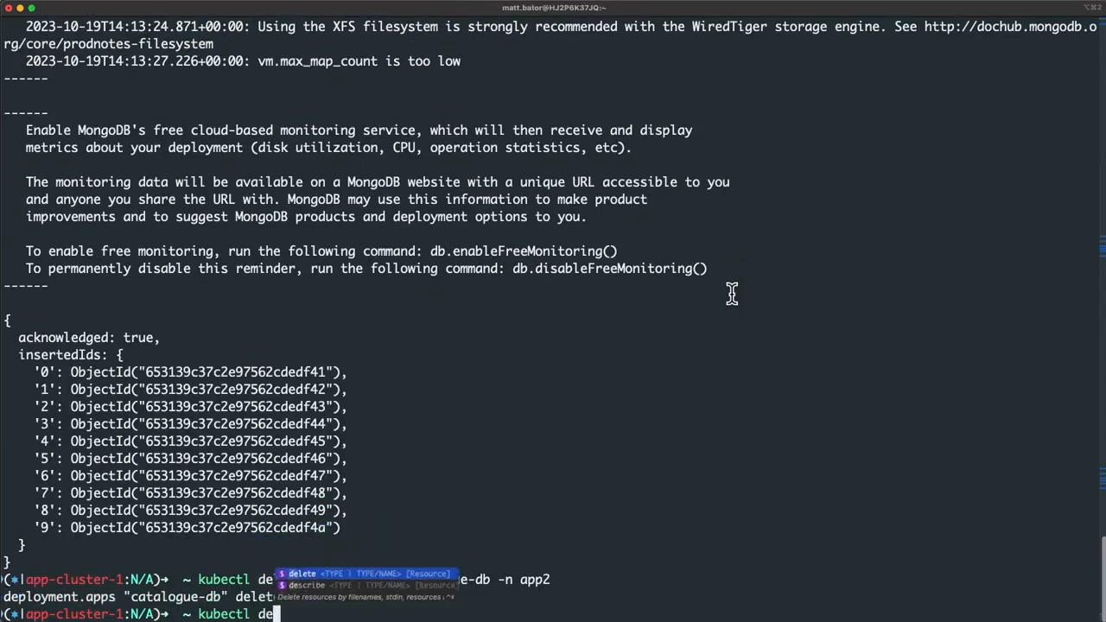
text(s app3)
key(Return)
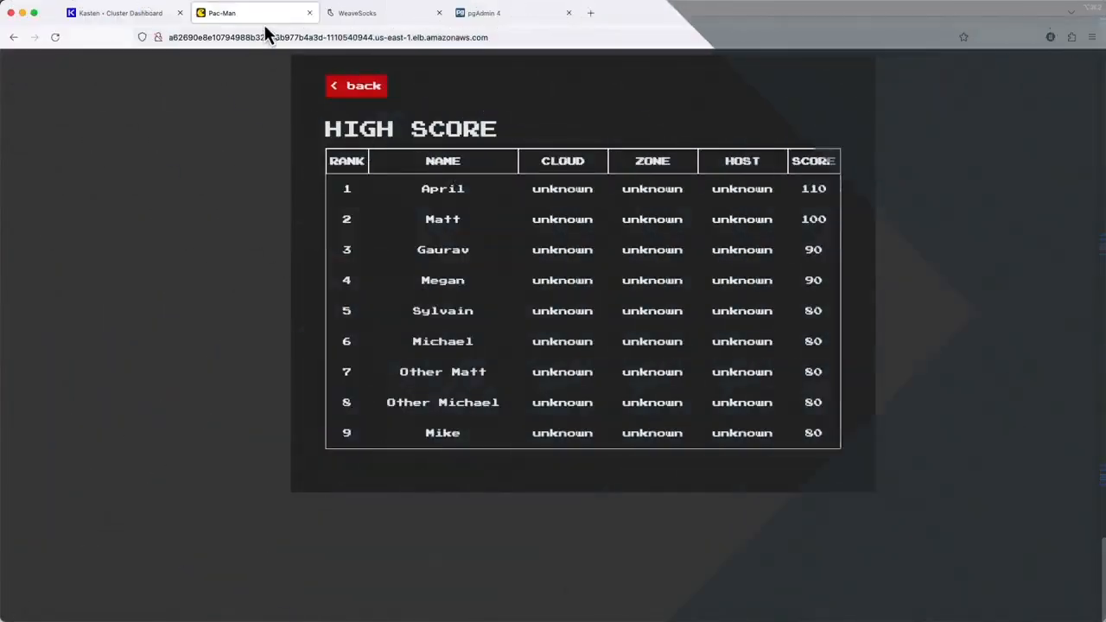
Step: Reopen the Pac-Man game's high score table
click(375, 90)
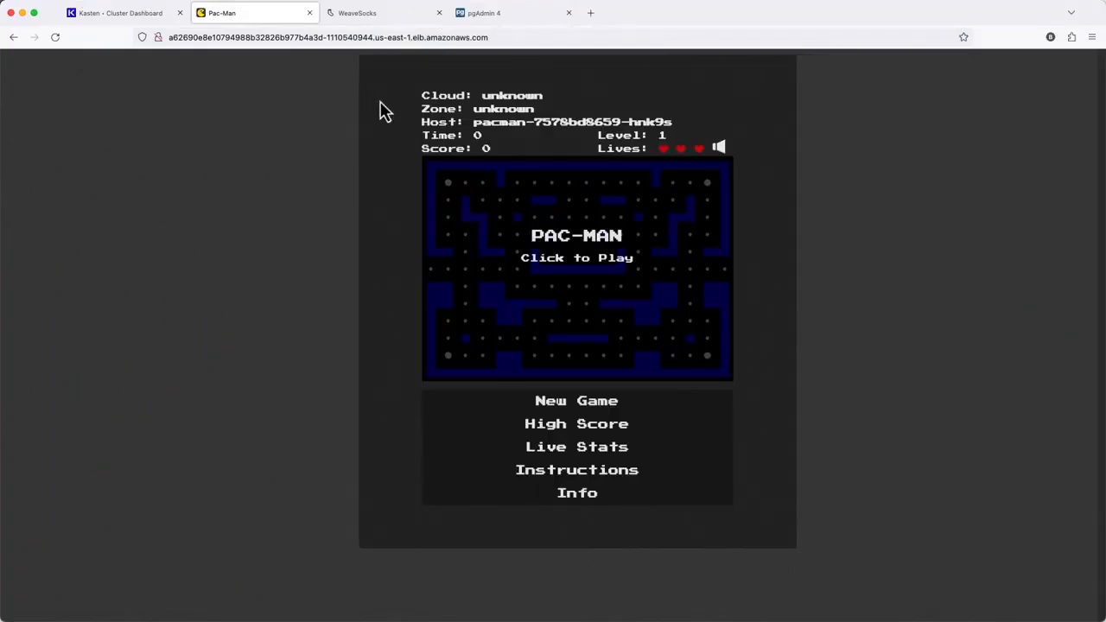
click(588, 427)
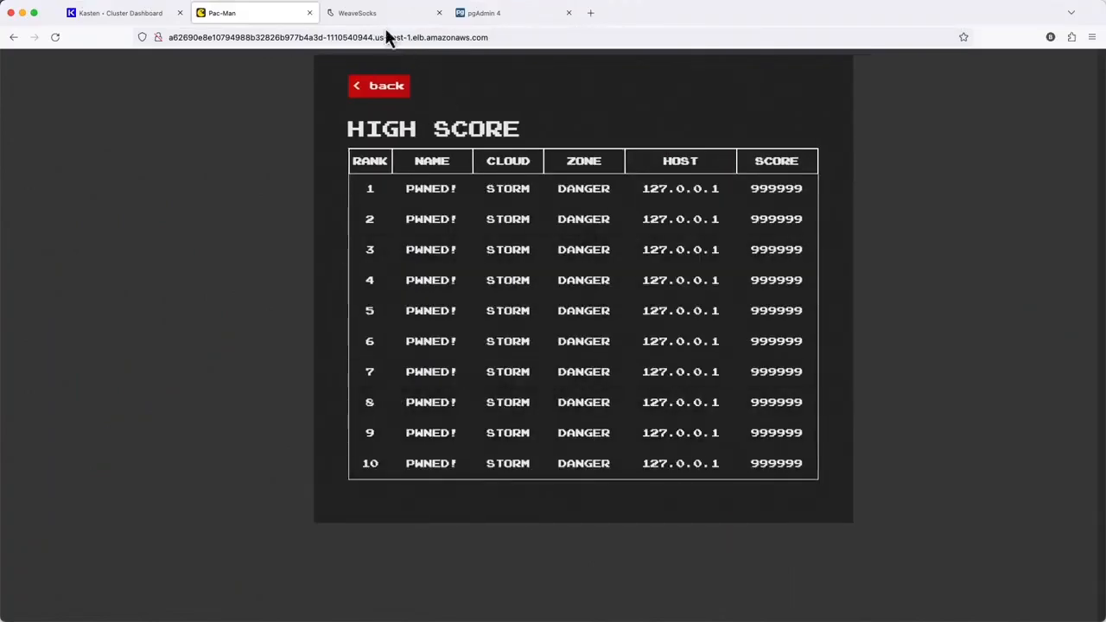
Step: Reload the WeaveSocks and pgAdmin tabs to check both apps, leaving the pgAdmin page
click(381, 17)
click(54, 37)
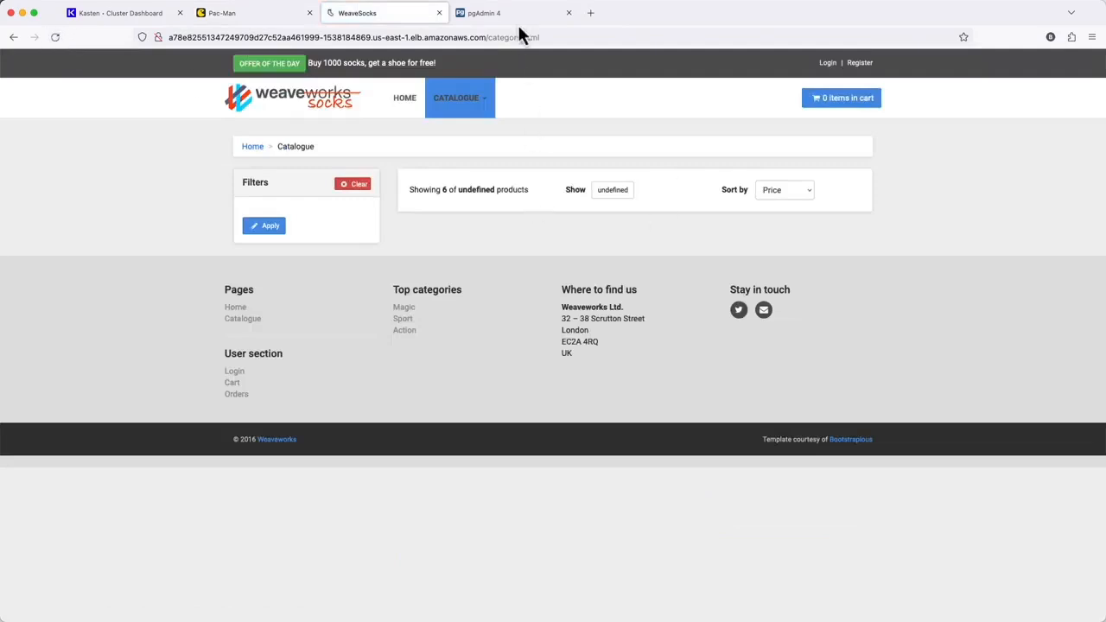
click(516, 19)
click(54, 38)
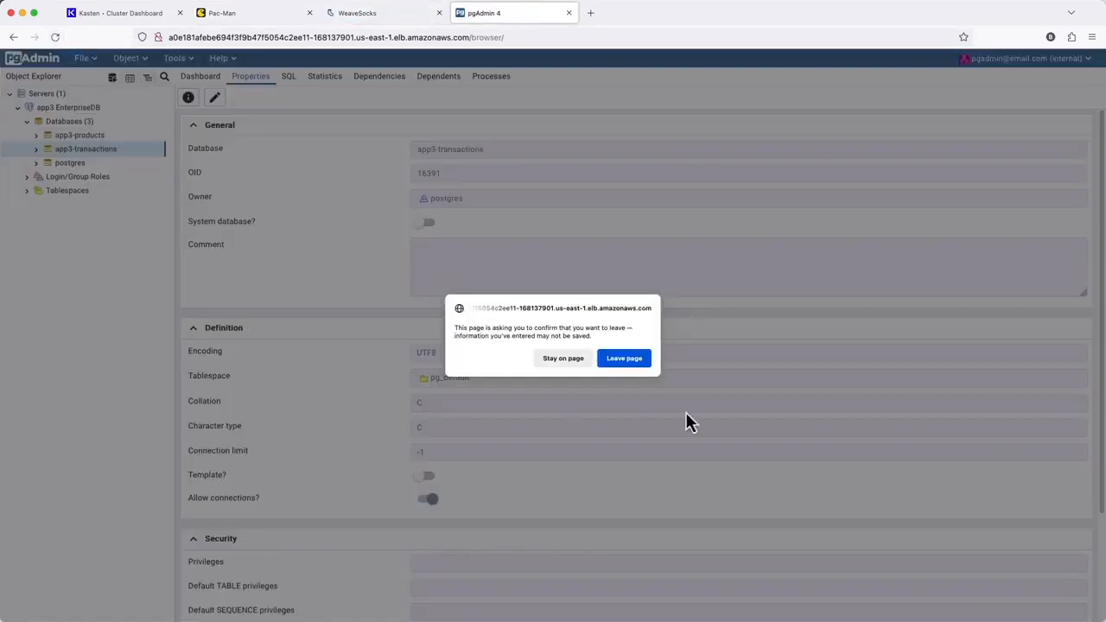
click(624, 358)
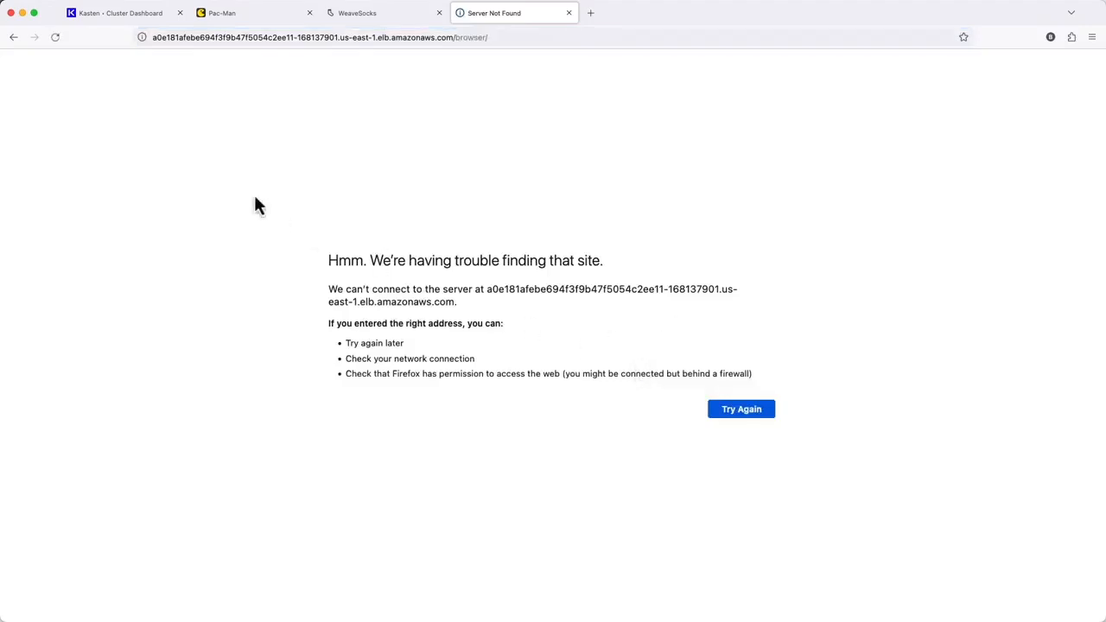
Step: In Kasten Applications, select app1, app2 and the removed app3, then filter the list to the selected apps
click(133, 26)
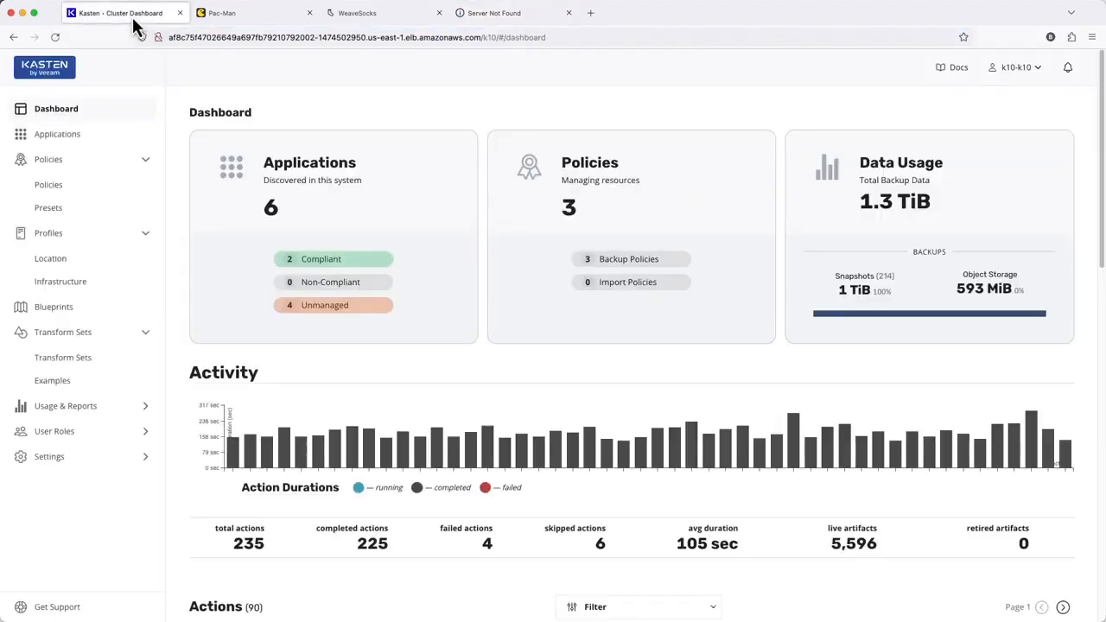
click(320, 177)
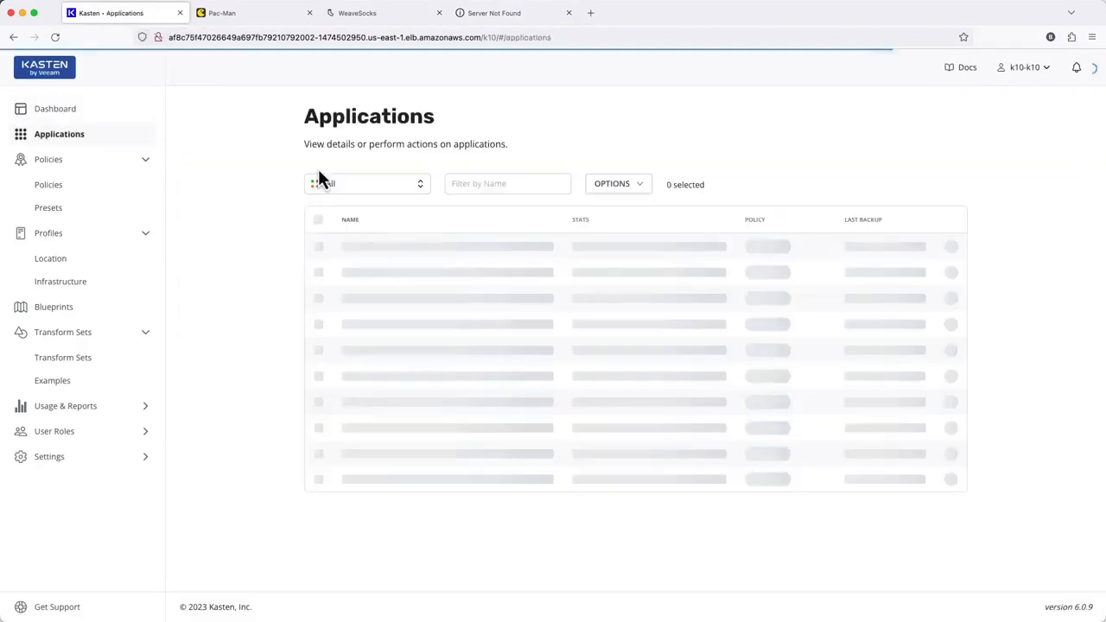
click(318, 246)
click(318, 272)
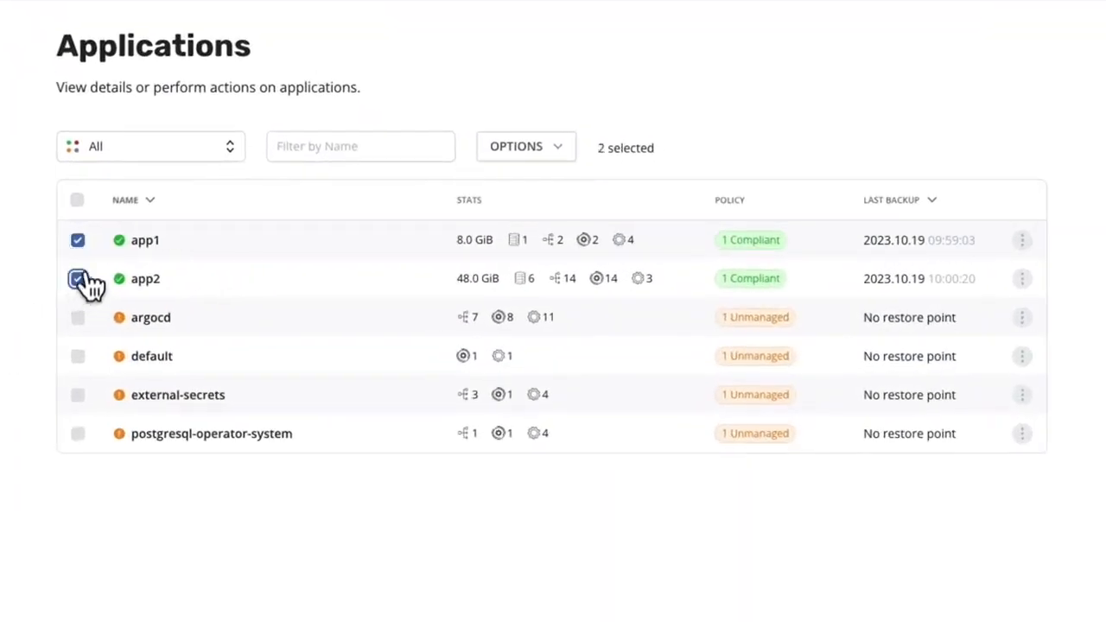
click(164, 166)
click(167, 394)
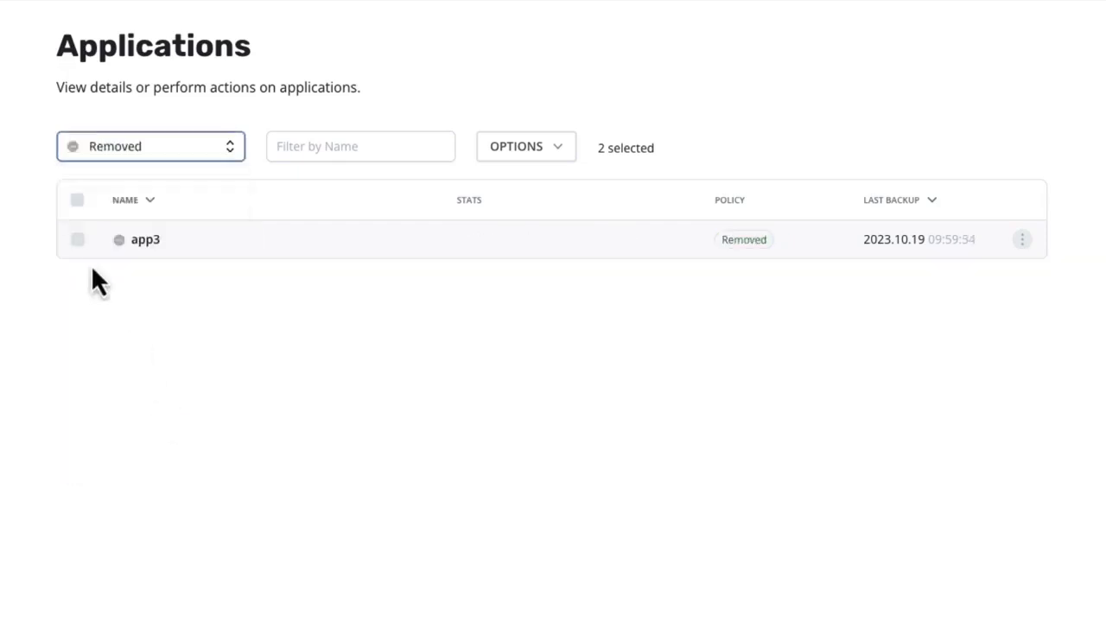
click(77, 239)
click(131, 153)
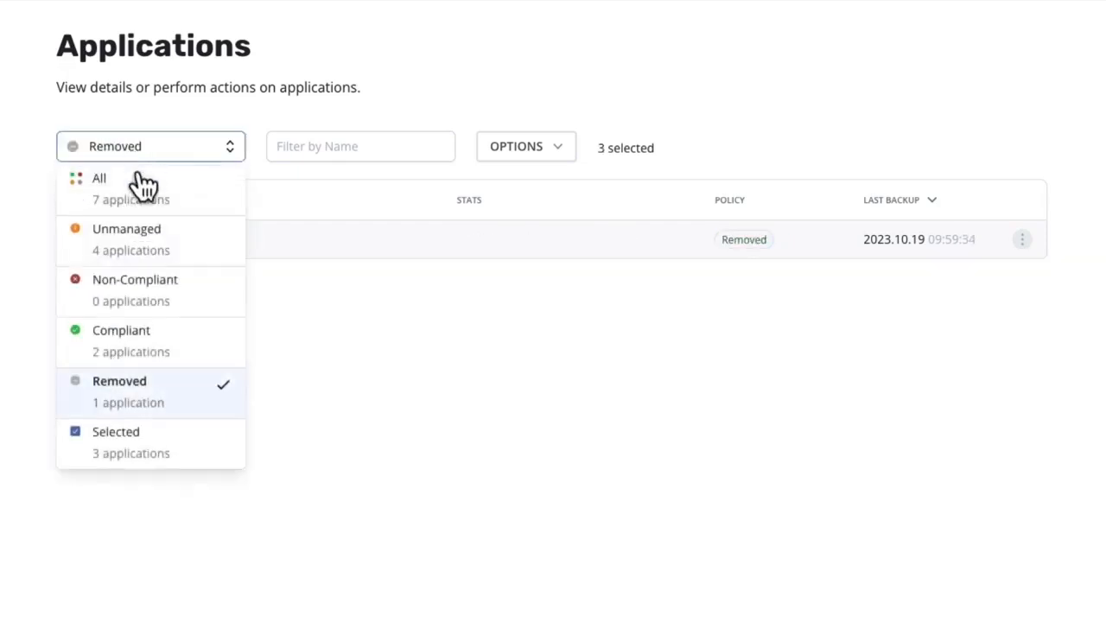
click(162, 438)
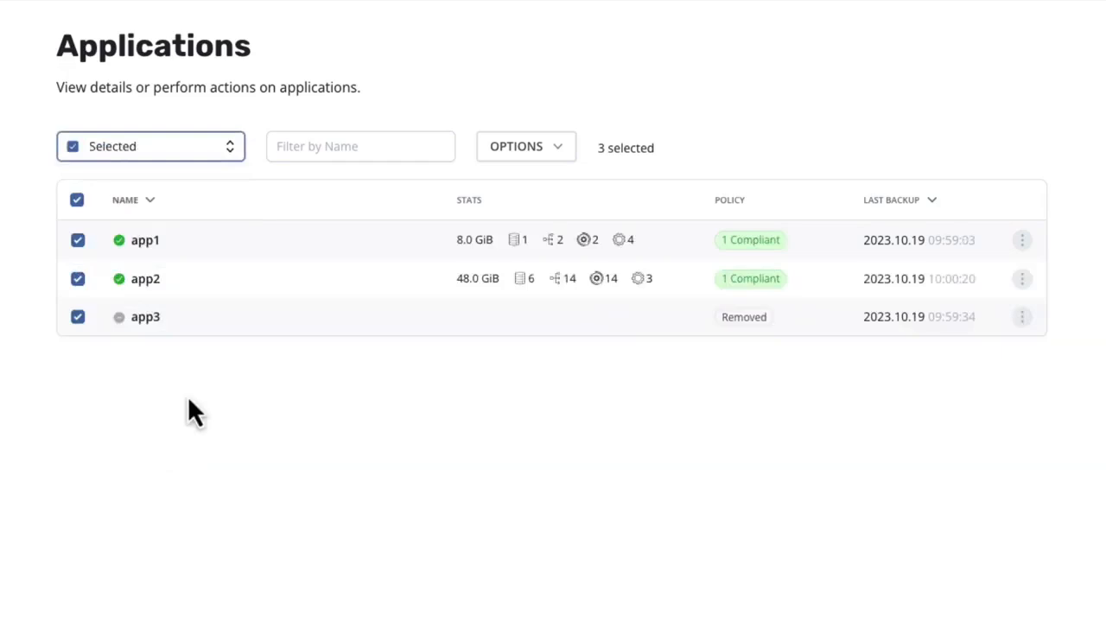
Step: Start restoring the selected apps, limiting restore points to a date range ending 10/19/2023 06:16:45 AM
click(565, 149)
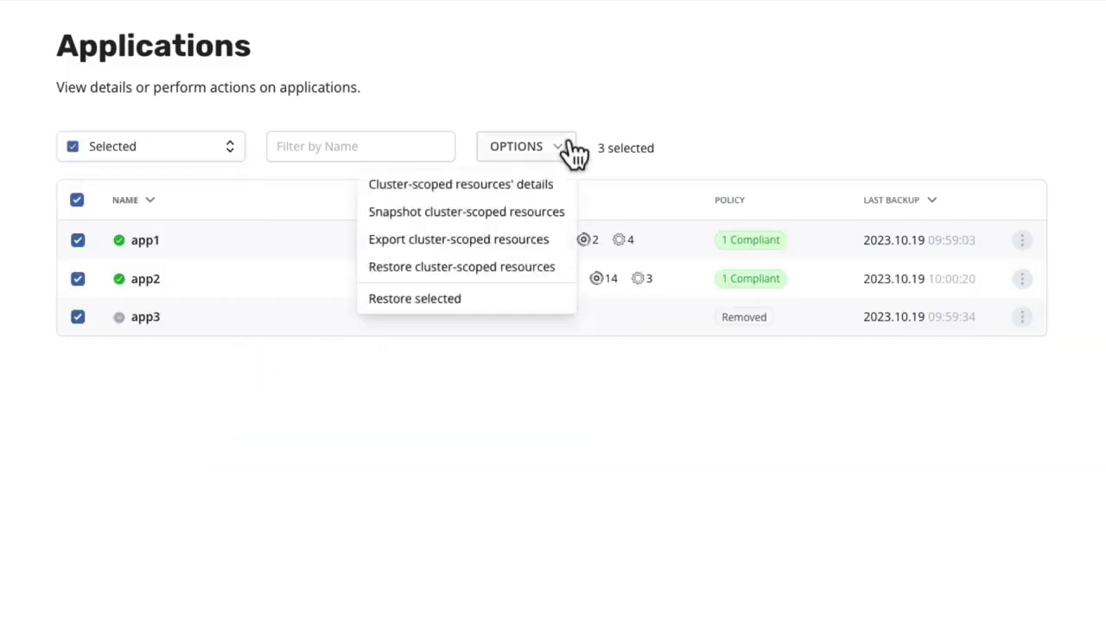
click(501, 307)
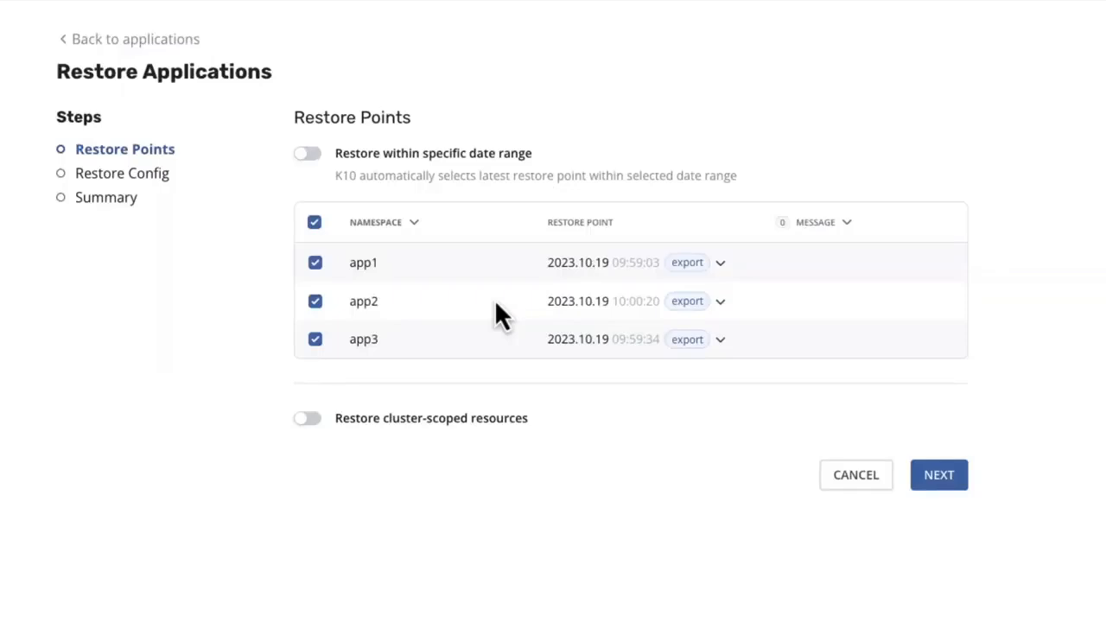
click(310, 155)
click(760, 252)
text(06 : 16 : 45  AM)
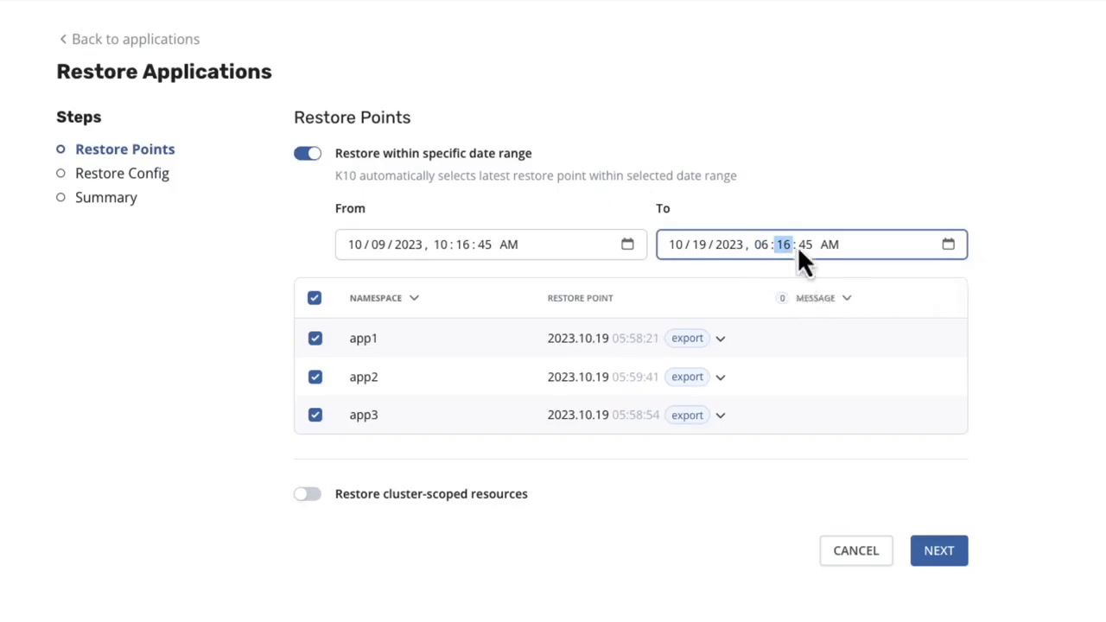
click(958, 316)
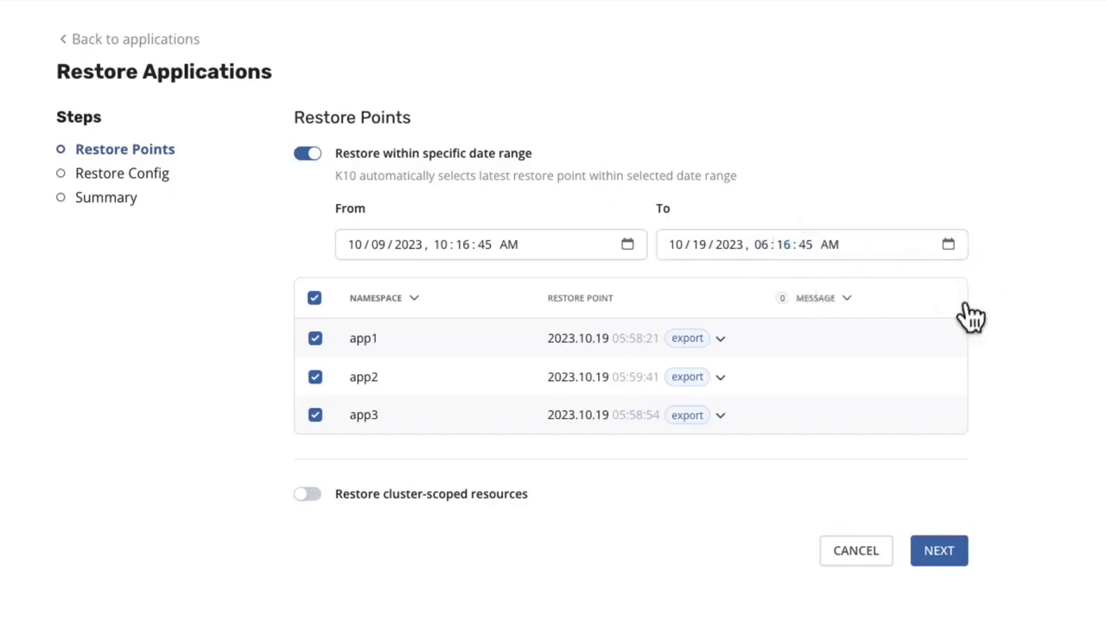
Step: Browse app1's available restore points, then continue to the restore configuration
click(722, 342)
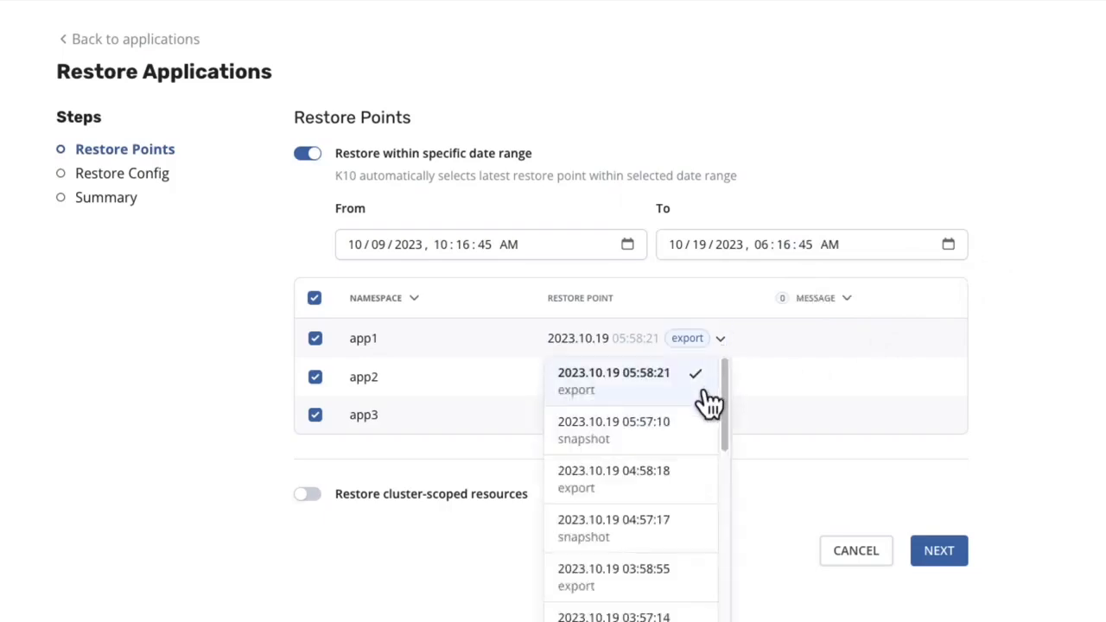
scroll(696, 407, down, 2)
scroll(698, 411, down, 5)
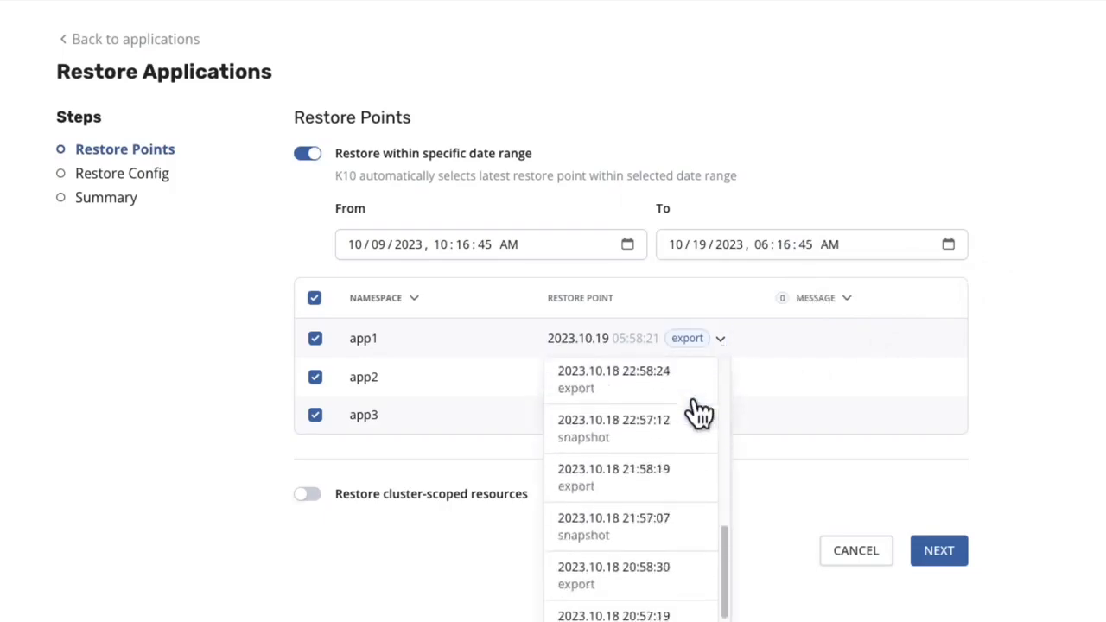
scroll(699, 411, up, 8)
click(723, 339)
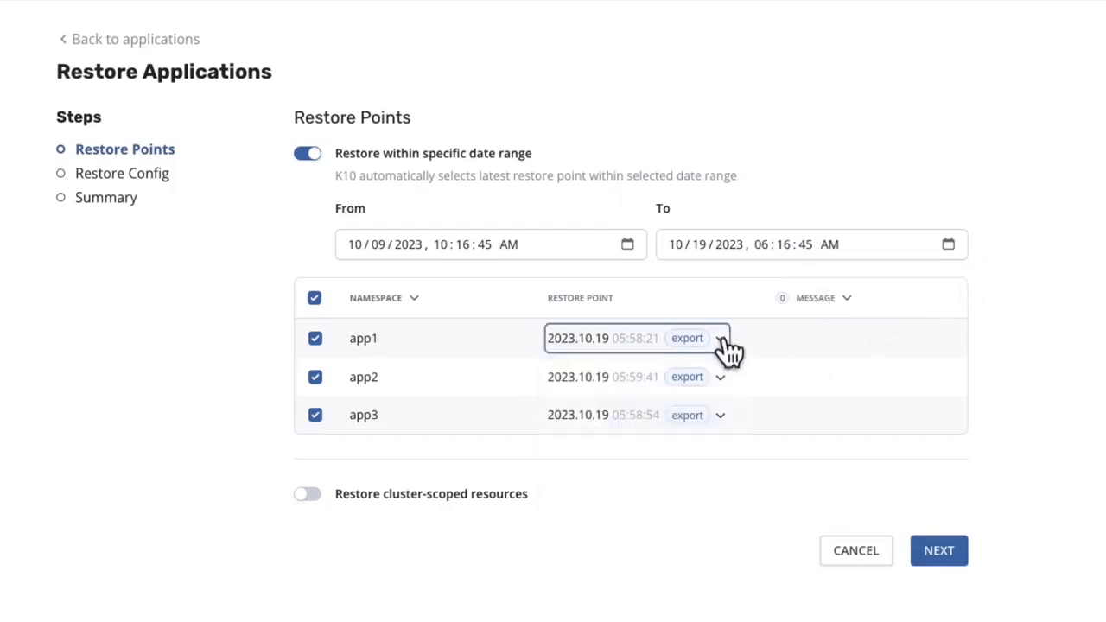
click(942, 553)
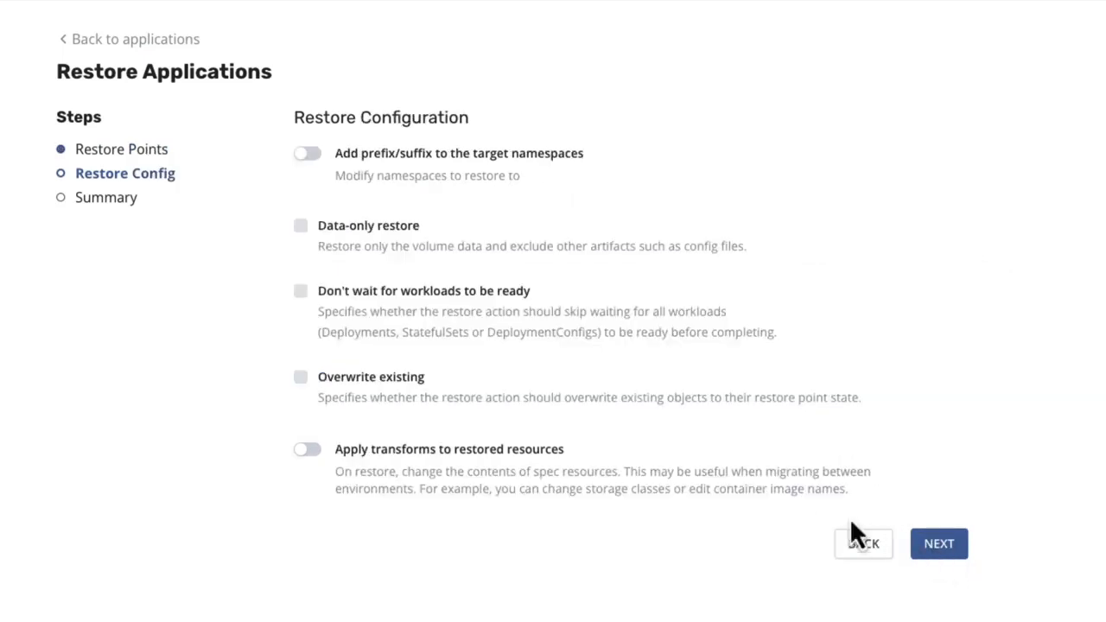
click(313, 154)
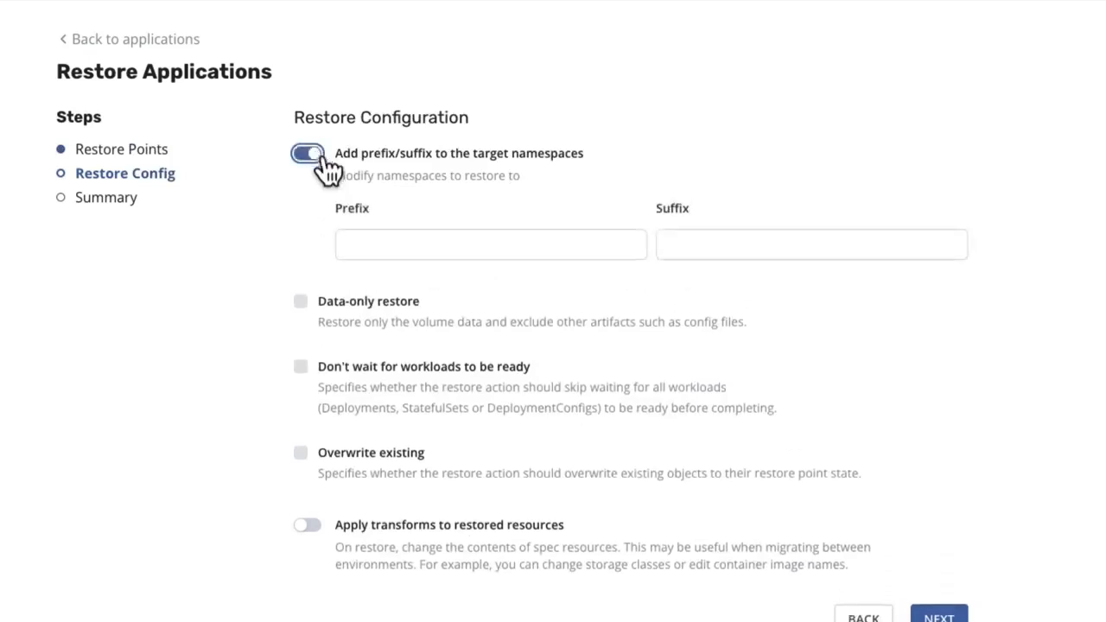
click(706, 247)
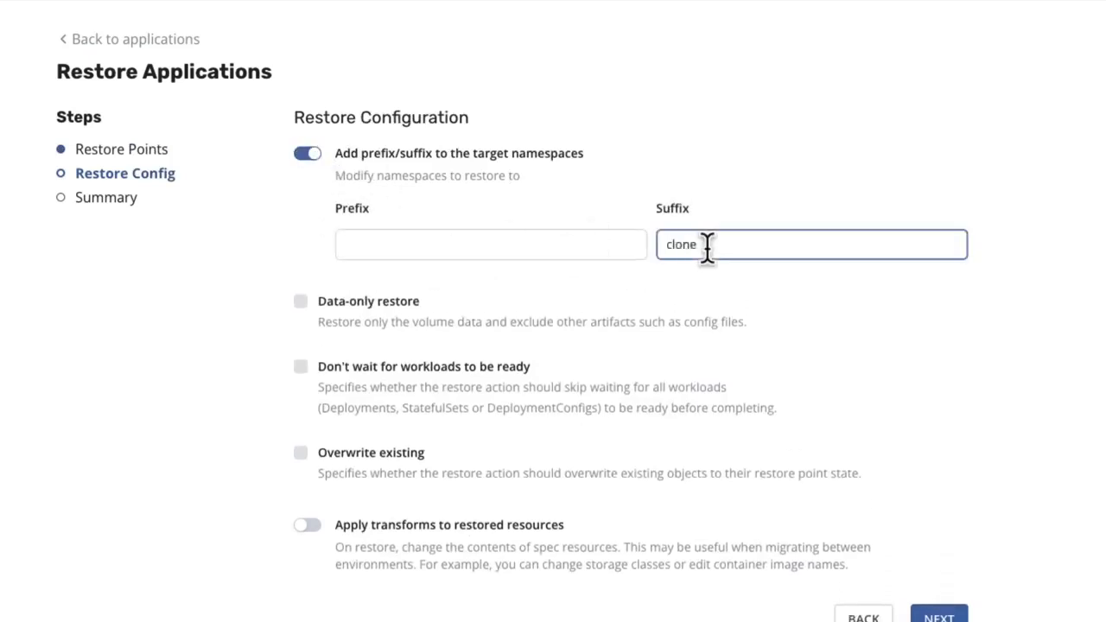
click(311, 156)
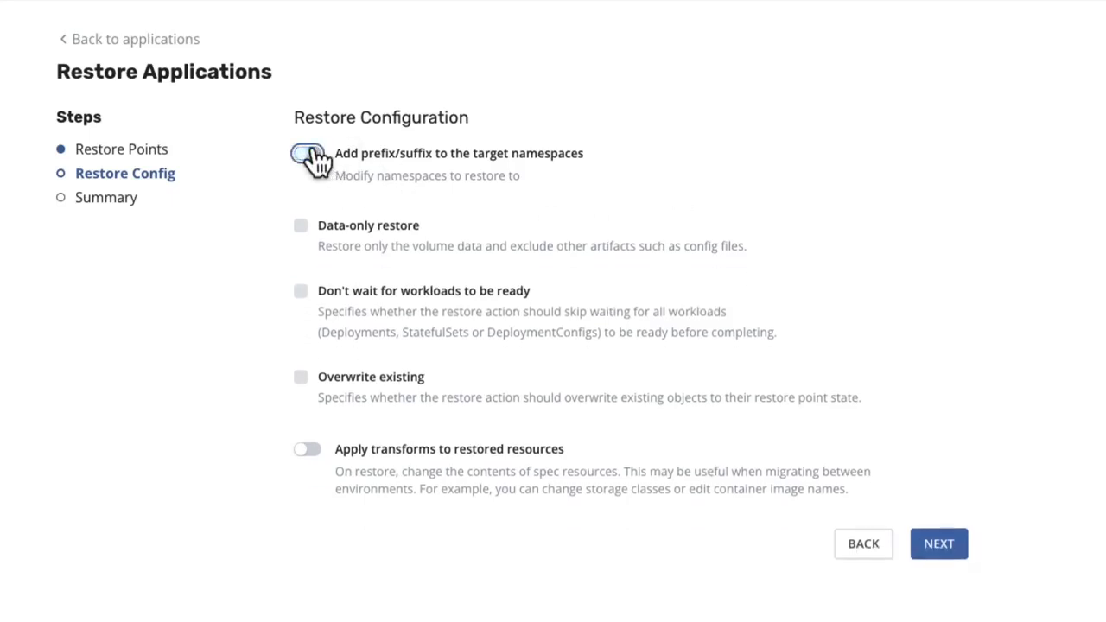
Step: Enable the Overwrite existing option for the restore
click(301, 228)
click(305, 384)
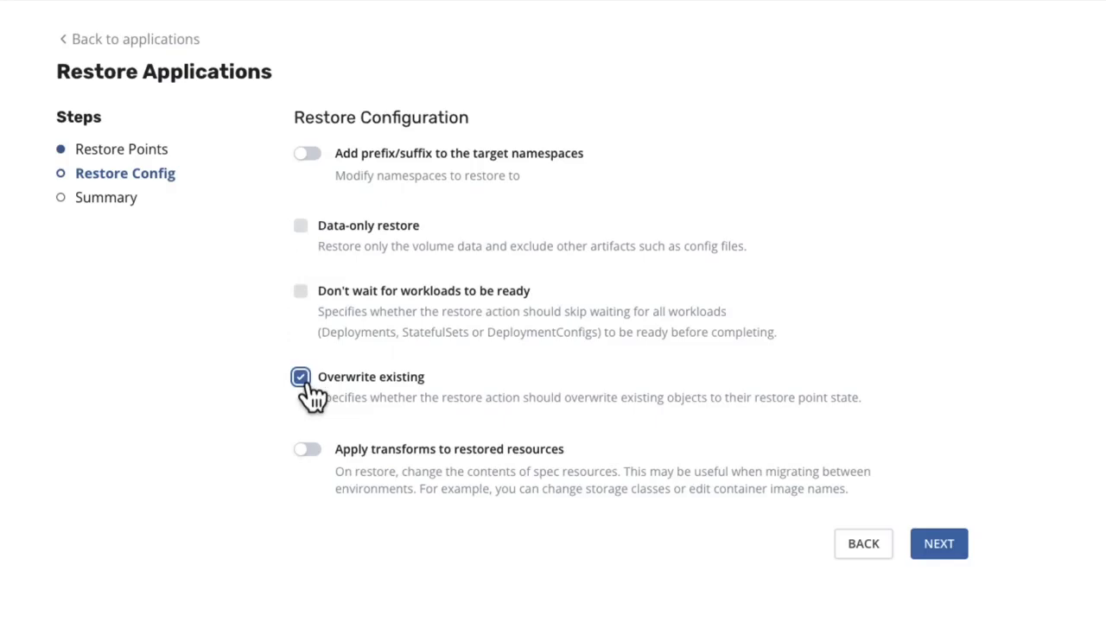
click(307, 449)
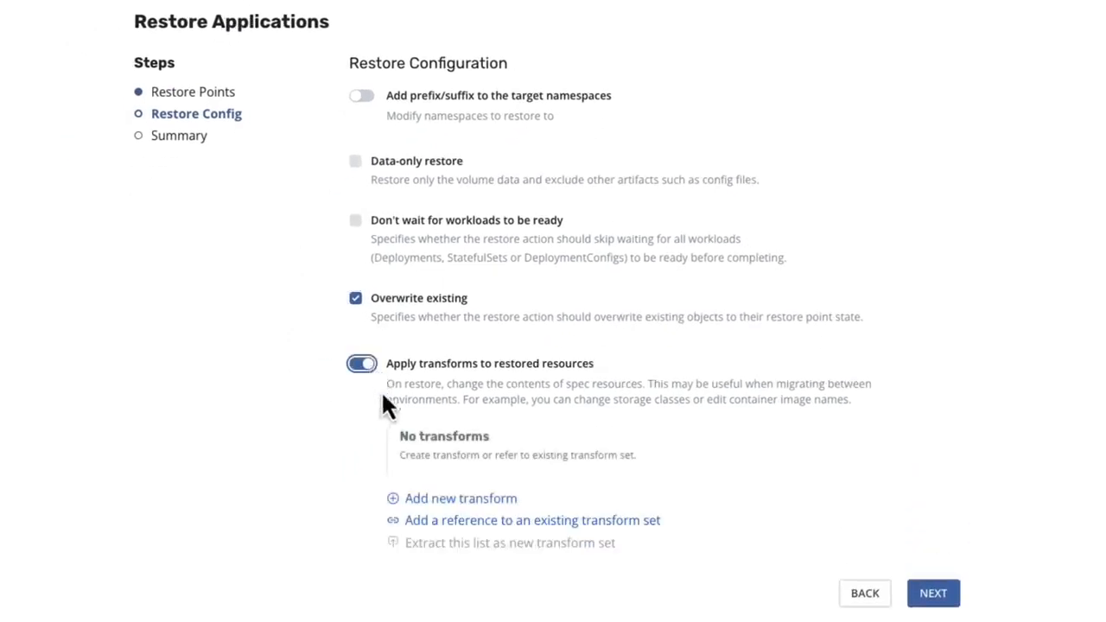
click(500, 524)
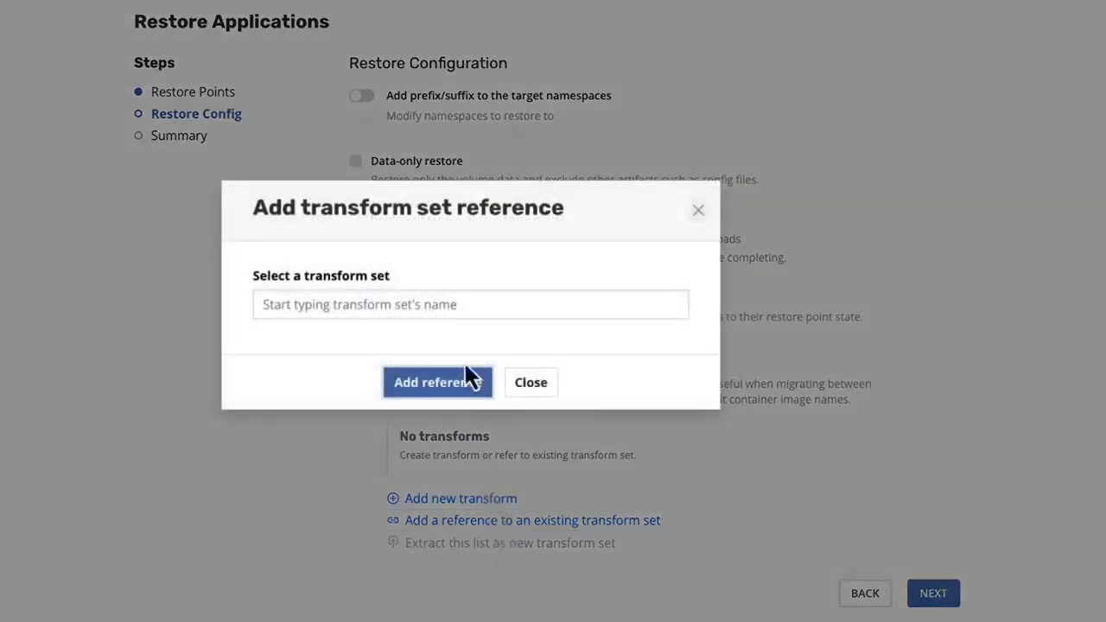
click(461, 304)
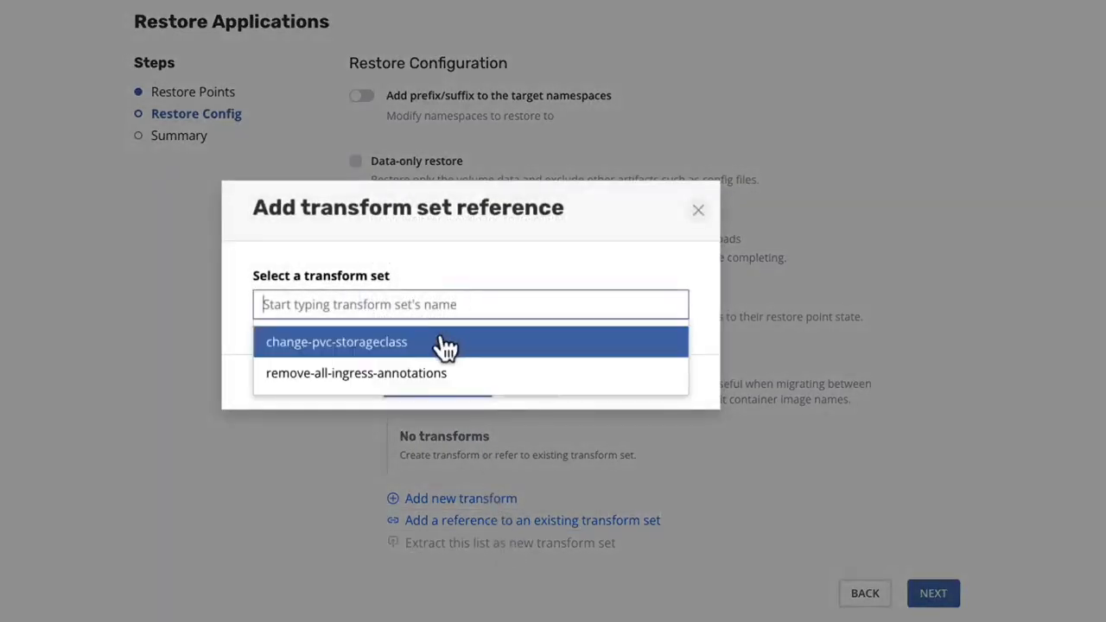
click(469, 385)
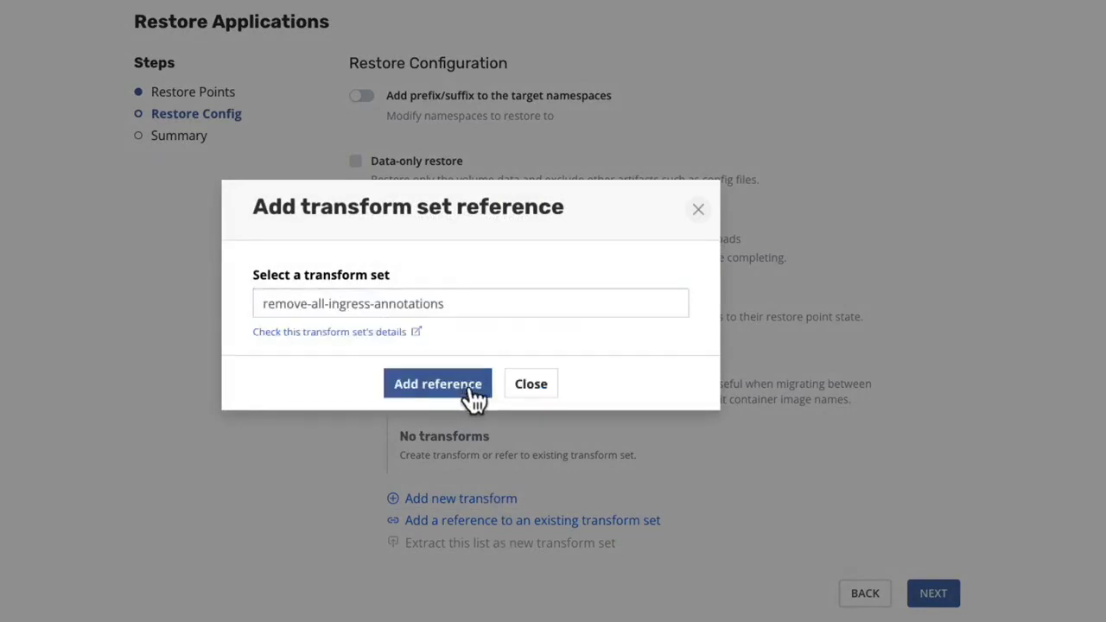
click(539, 387)
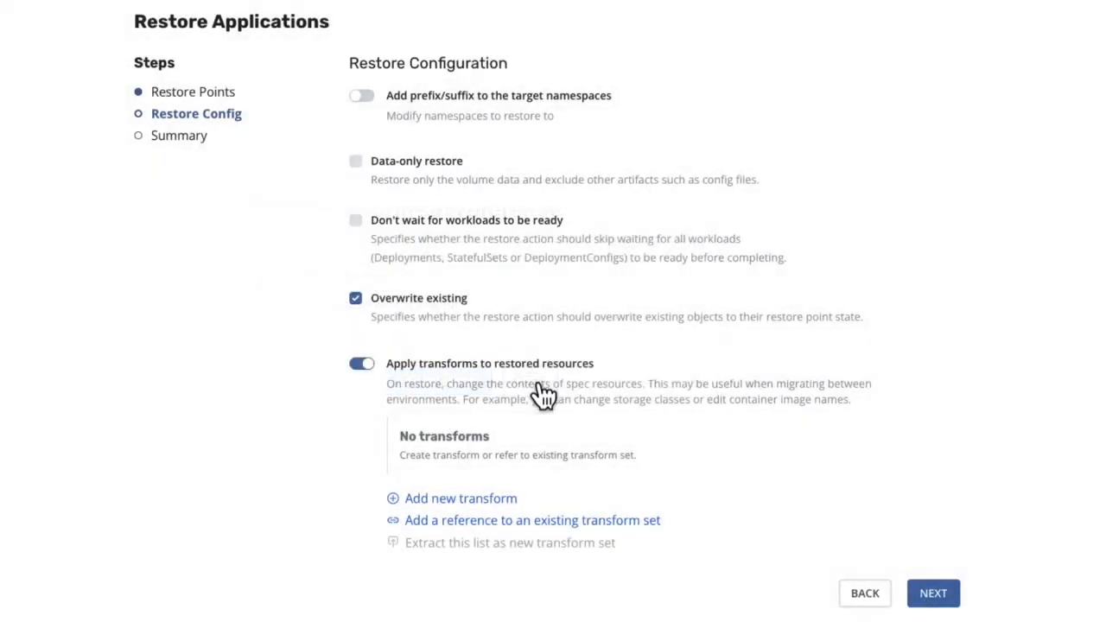
click(361, 366)
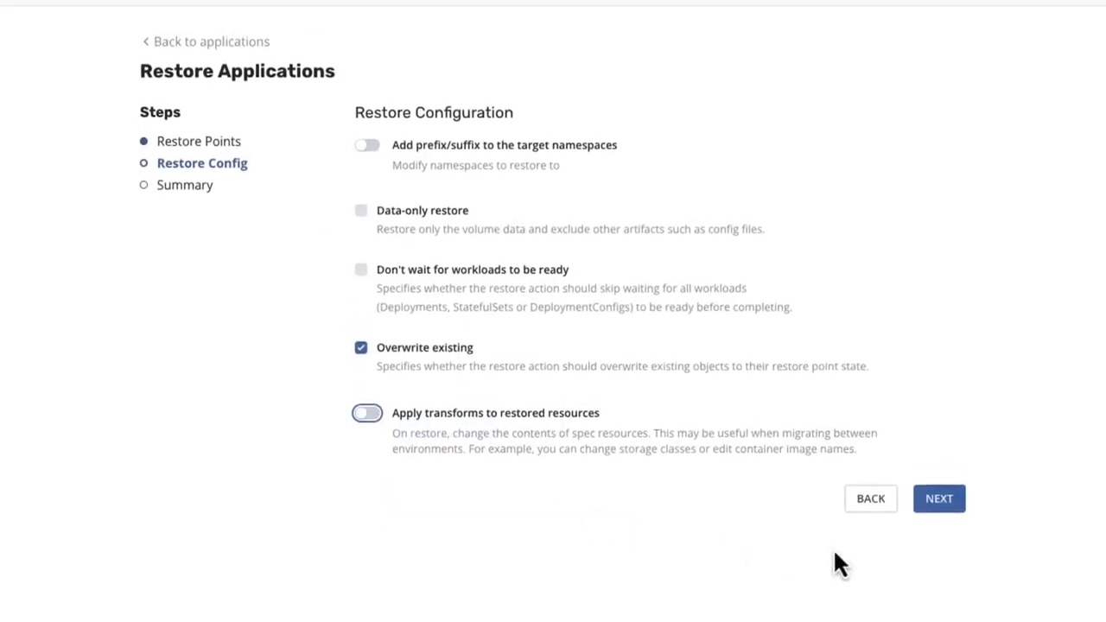
Step: Start the restore of all three applications and open the batch restore's details
click(959, 505)
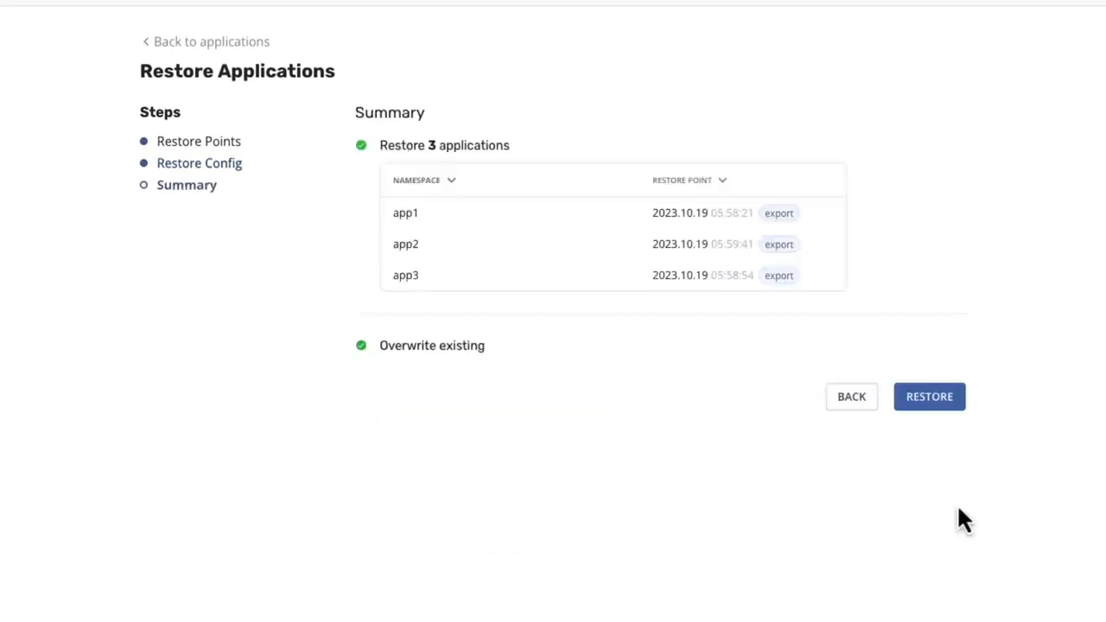
click(947, 397)
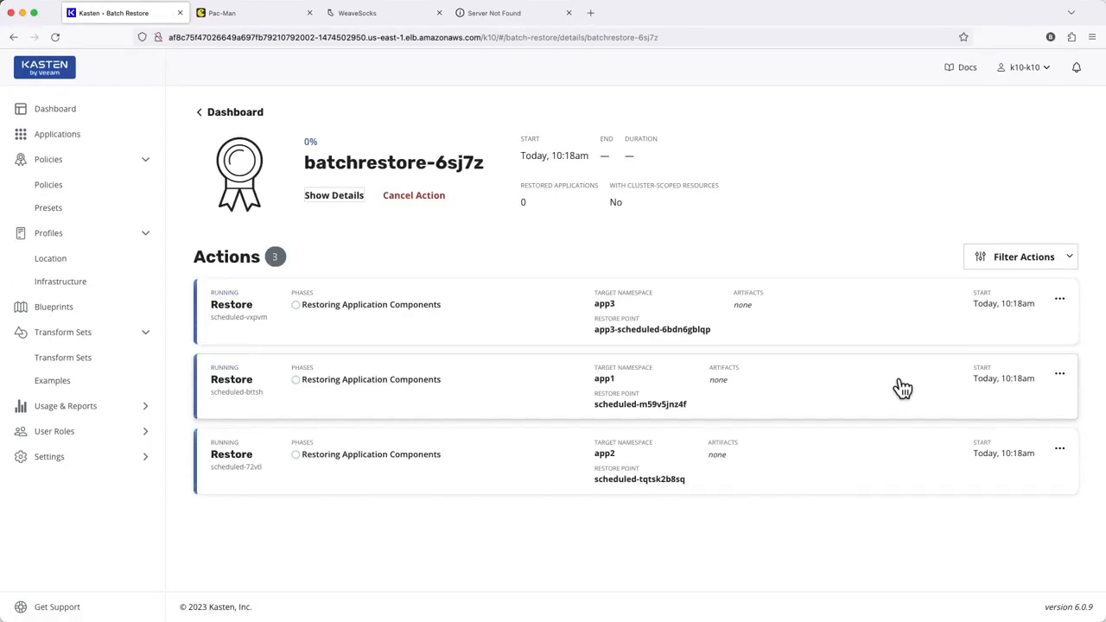
click(334, 196)
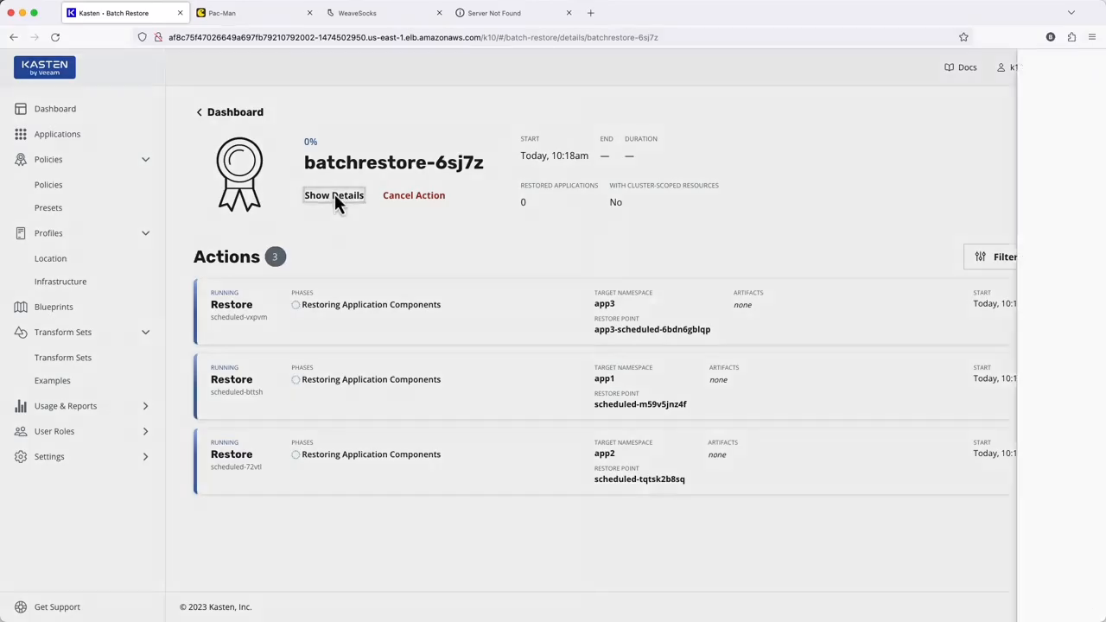
Step: Open the batch restore action's YAML to inspect it, then close the YAML view and the details panel
click(1000, 322)
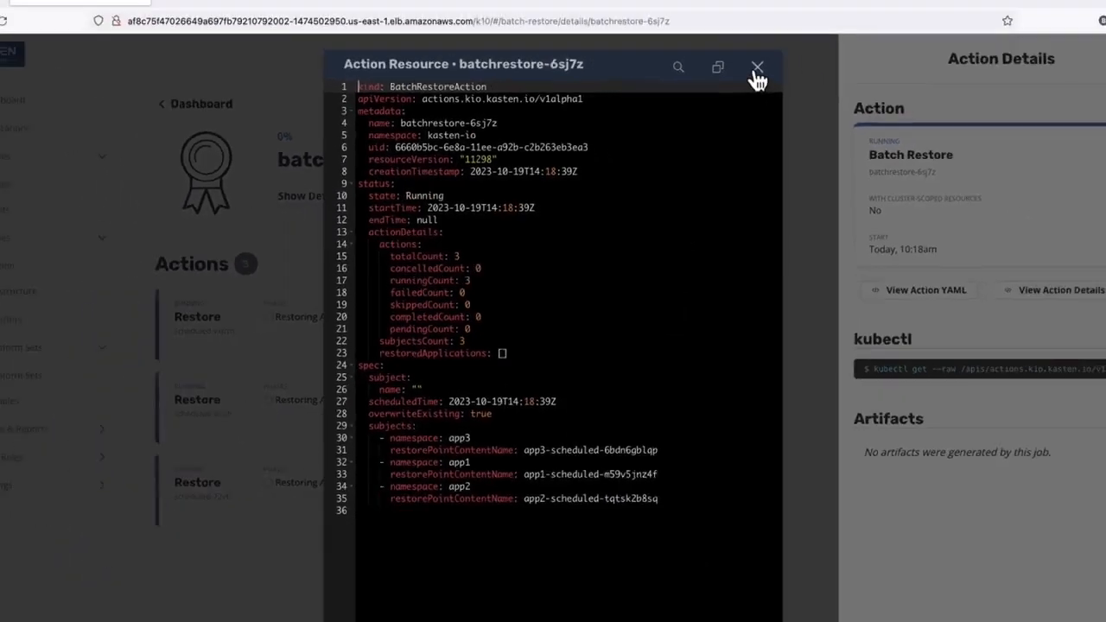
click(821, 29)
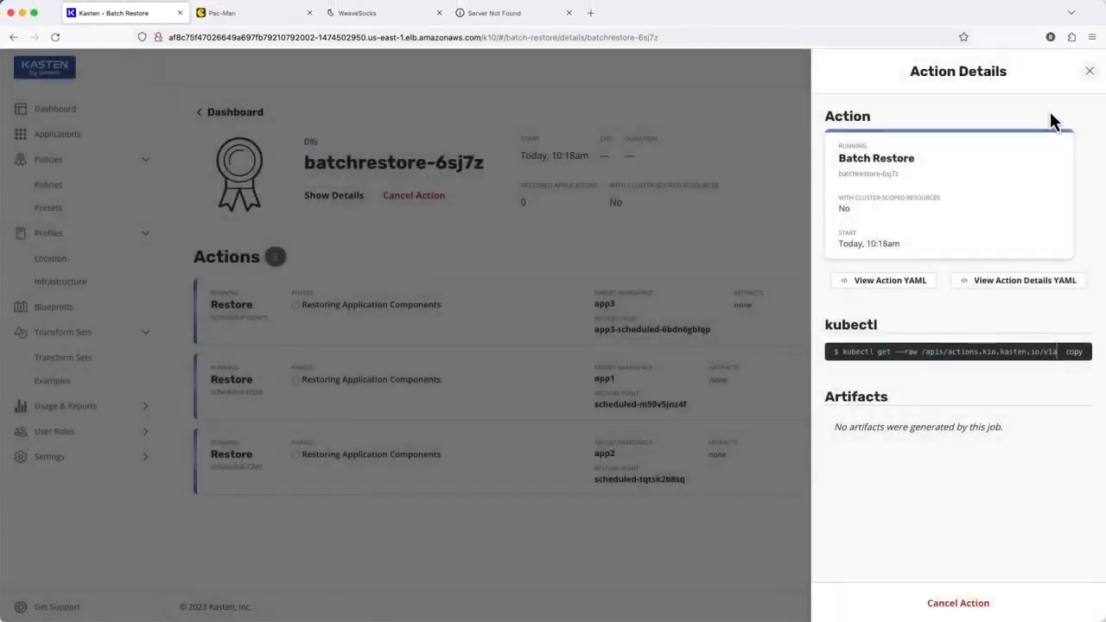
click(1091, 71)
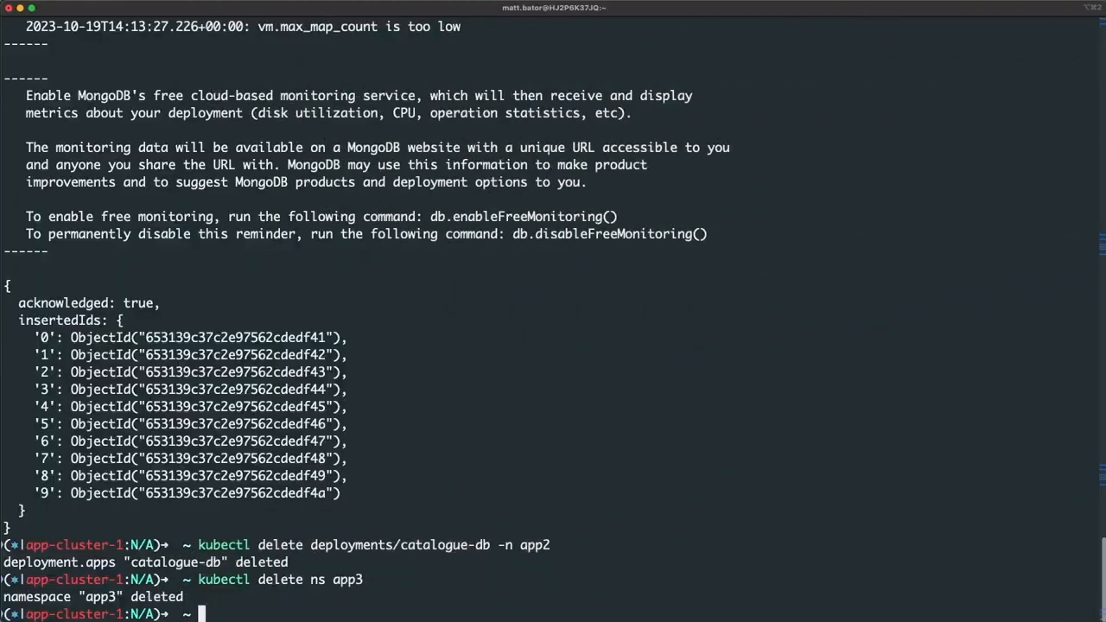
Step: Launch k9s in the terminal to monitor the cluster during the restore
text(k9s)
key(Return)
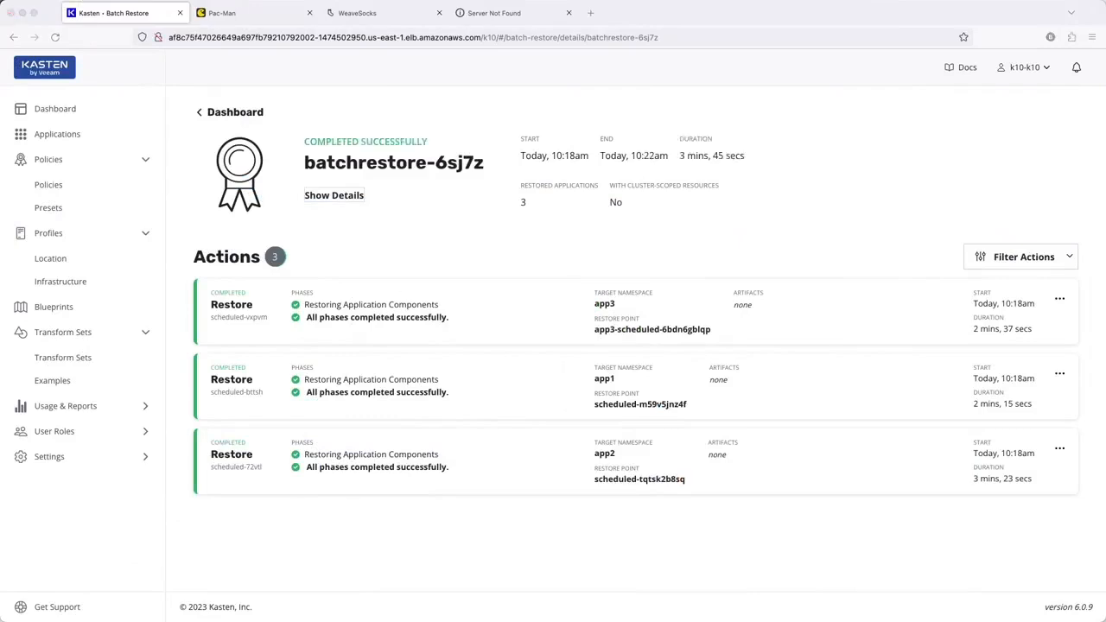
Step: Switch to the Pac-Man app and open its high score table to check the restored data
click(274, 17)
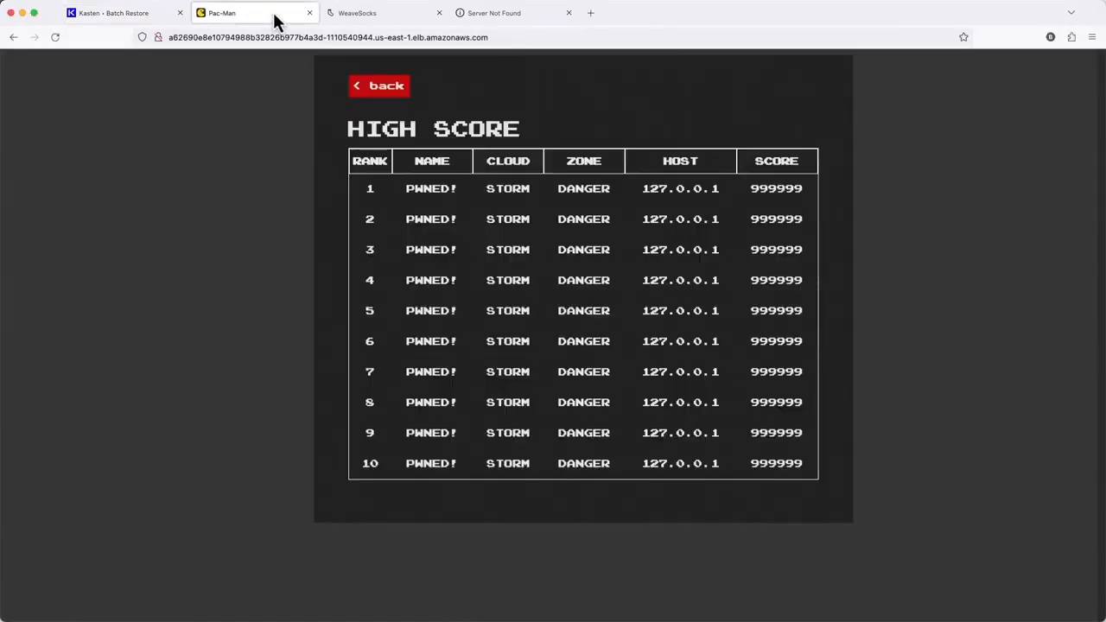
click(389, 90)
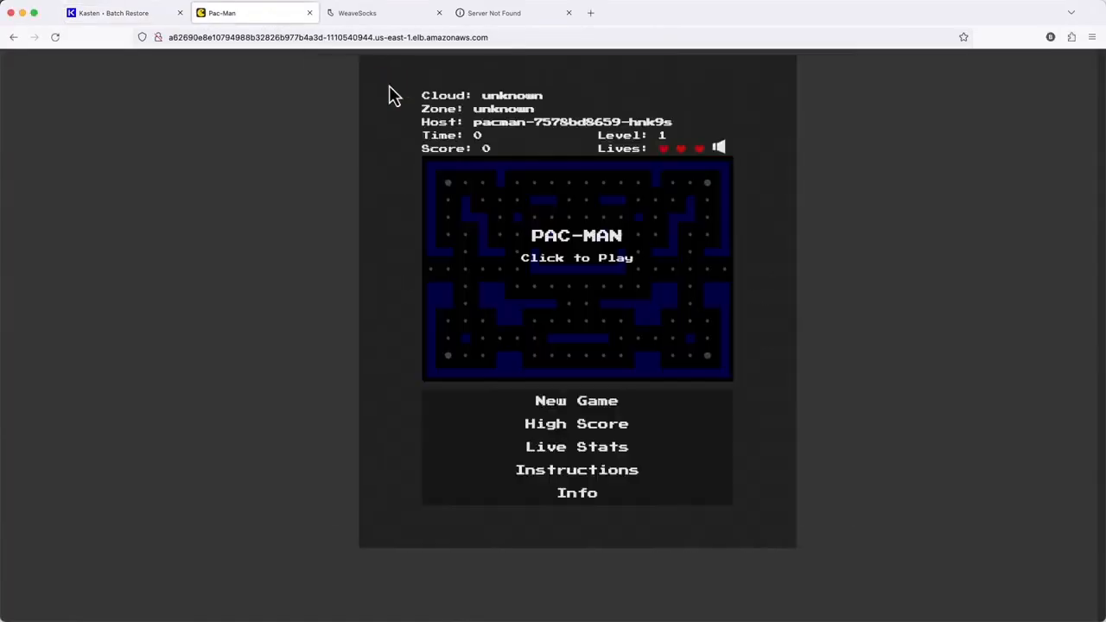
click(549, 429)
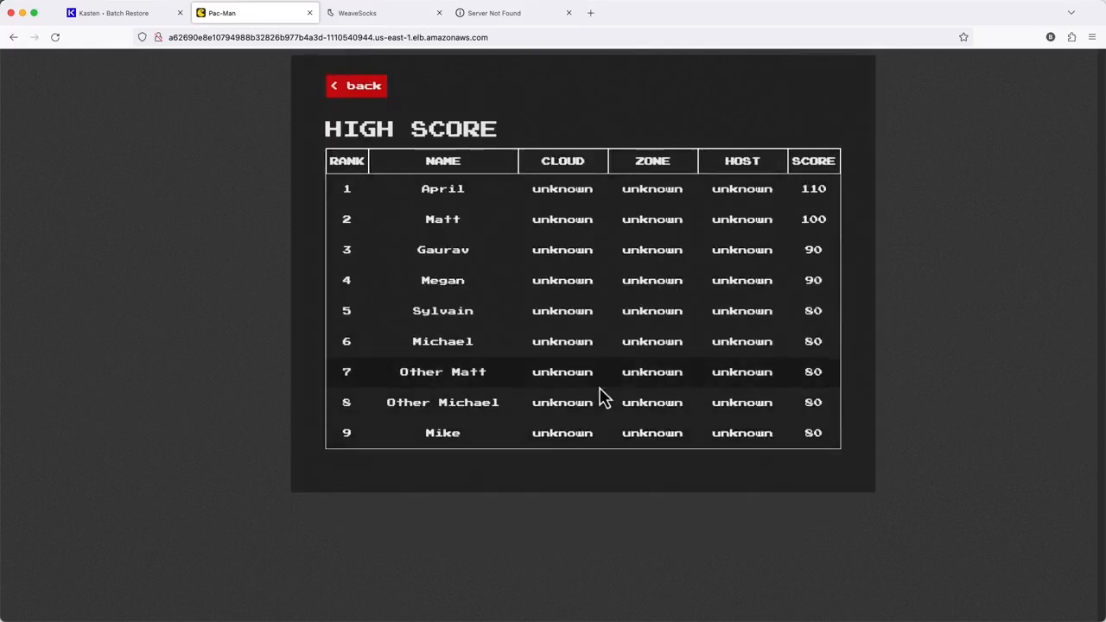
Step: Switch to the WeaveSocks shop and reload the catalogue page to check the restored products
click(387, 24)
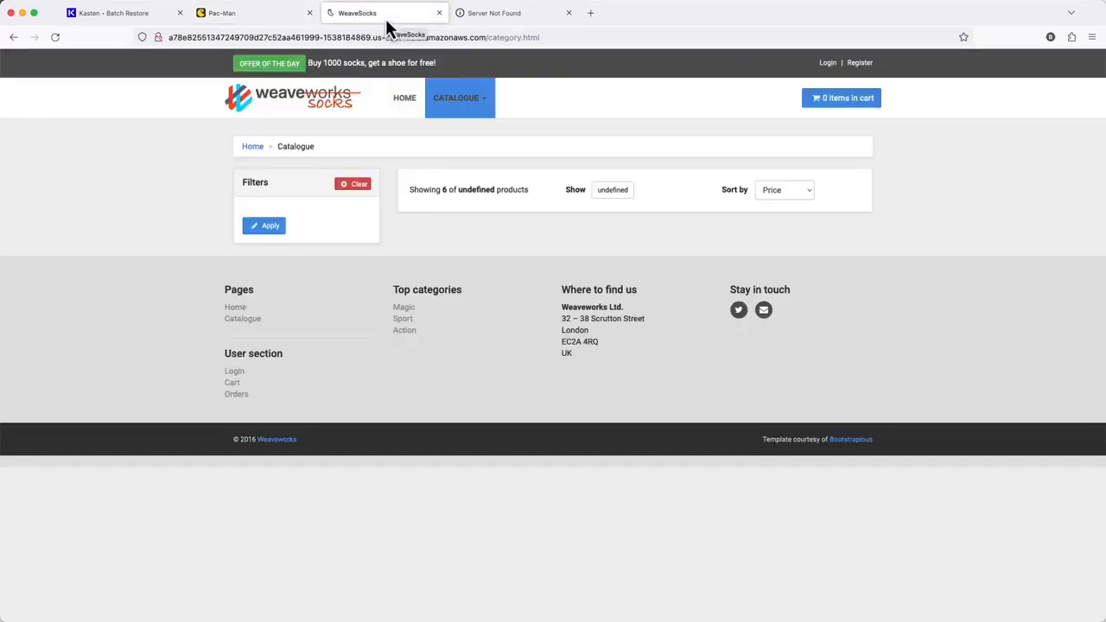
click(56, 39)
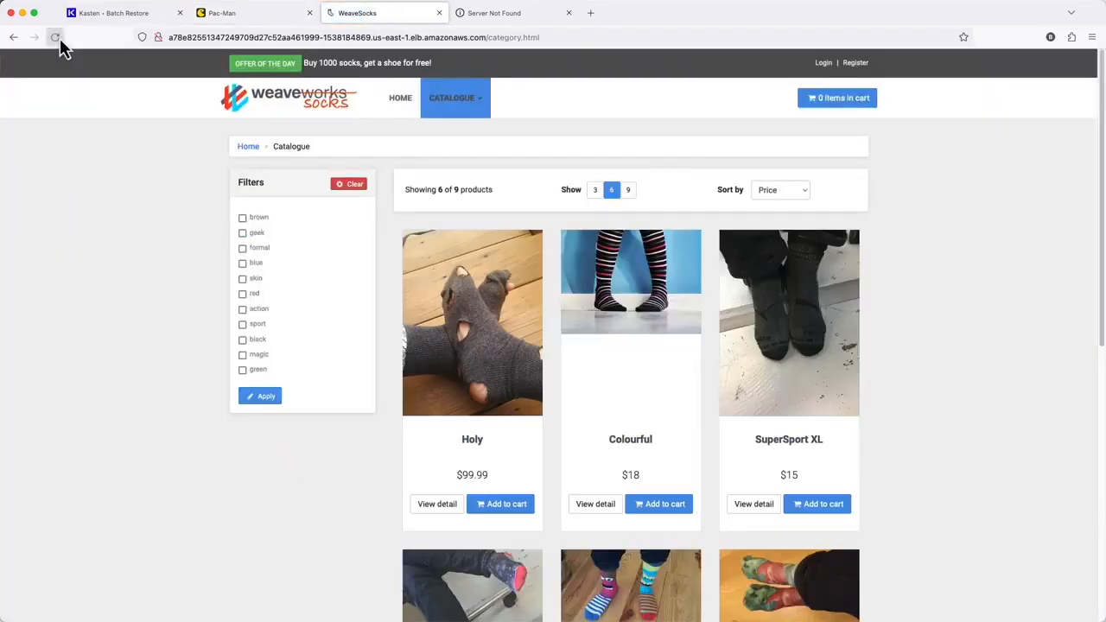